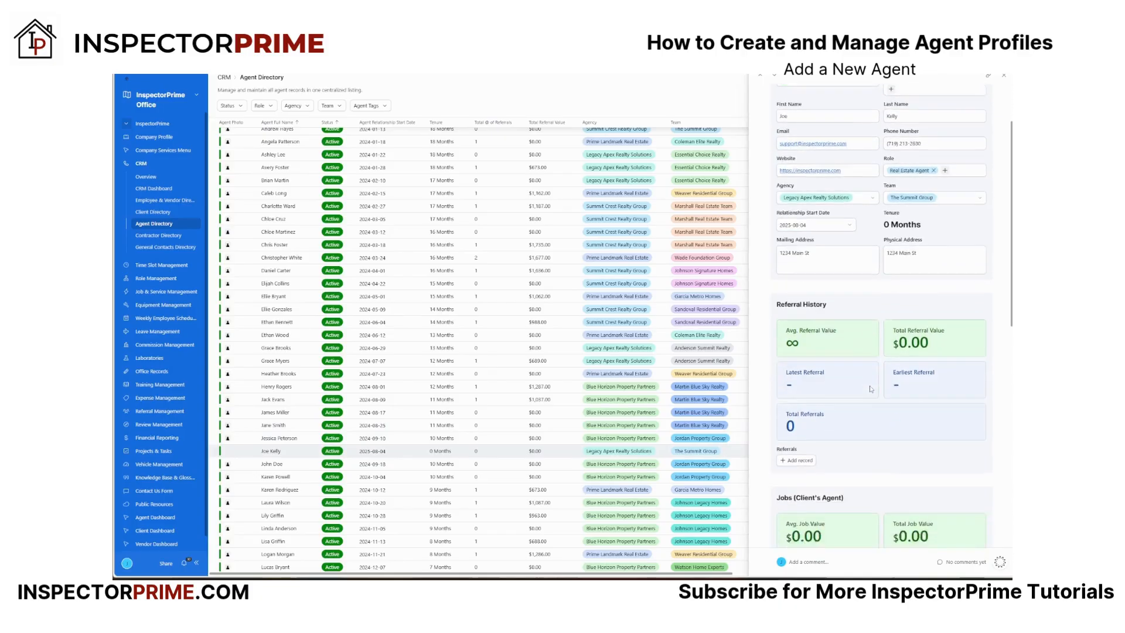
# - Delete the agent record currently open in the Agent Directory and confirm its removal
pyautogui.scroll(3, 871, 390)
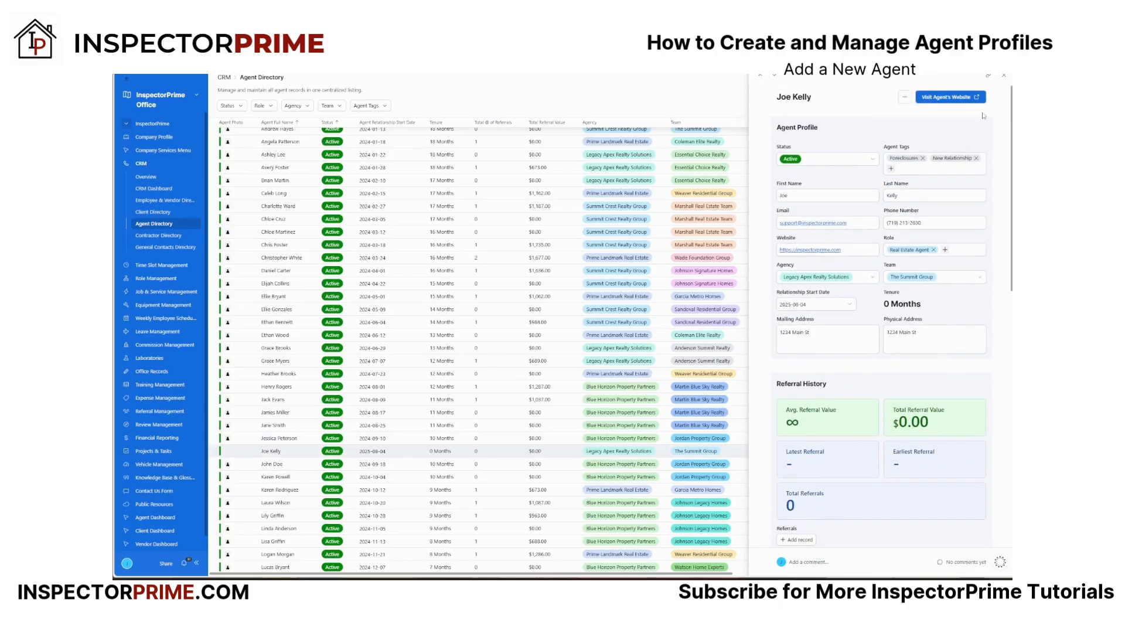
pyautogui.click(906, 101)
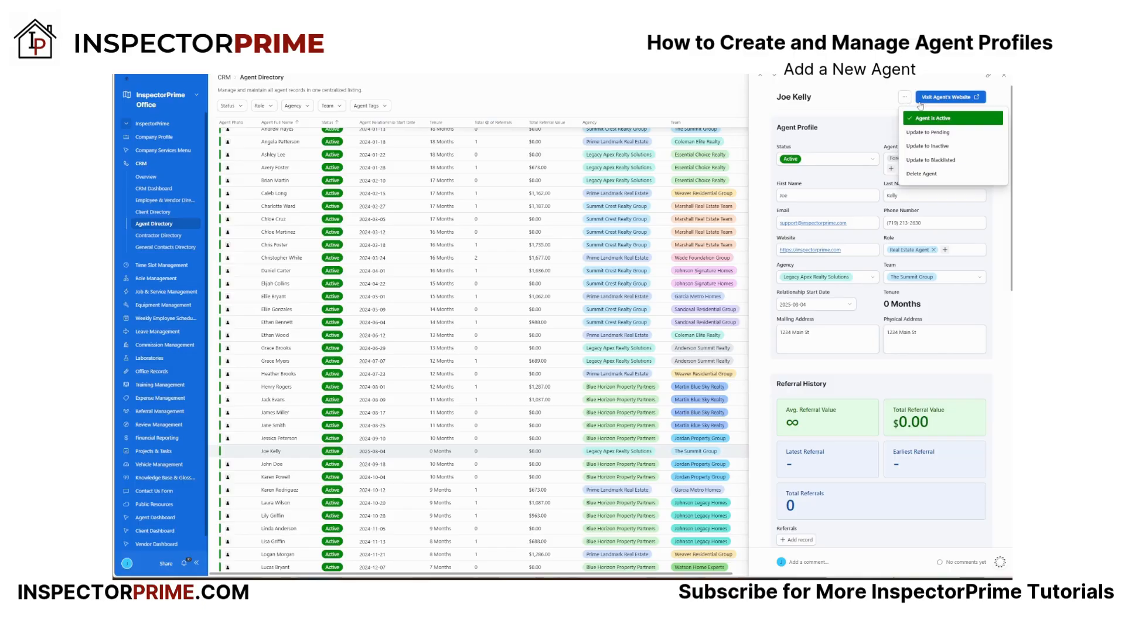
pyautogui.click(931, 174)
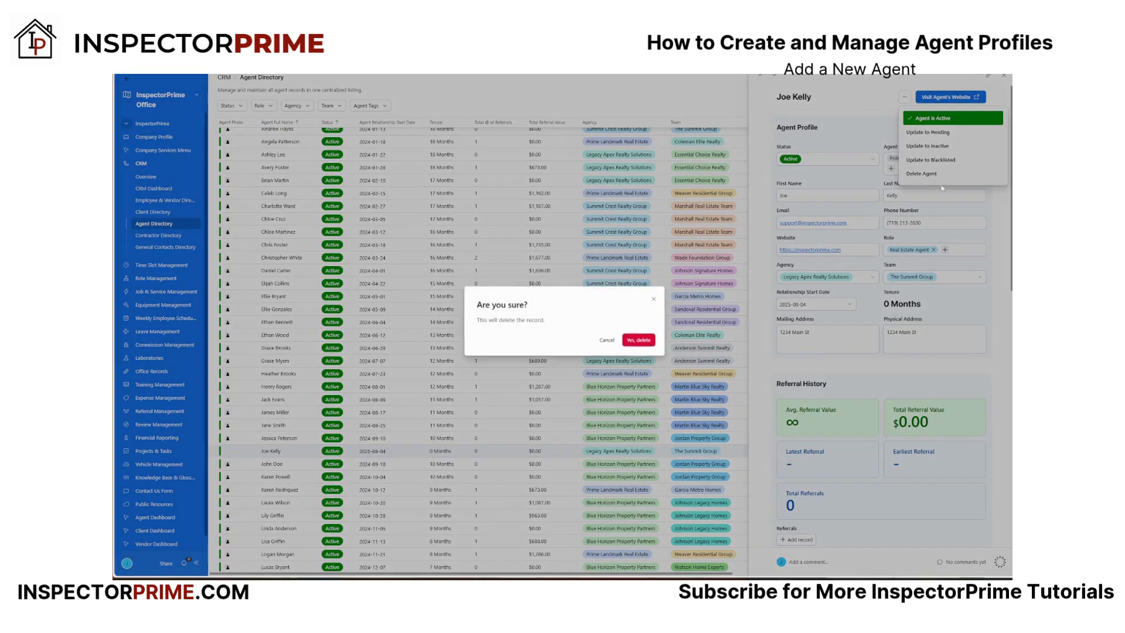
pyautogui.click(640, 341)
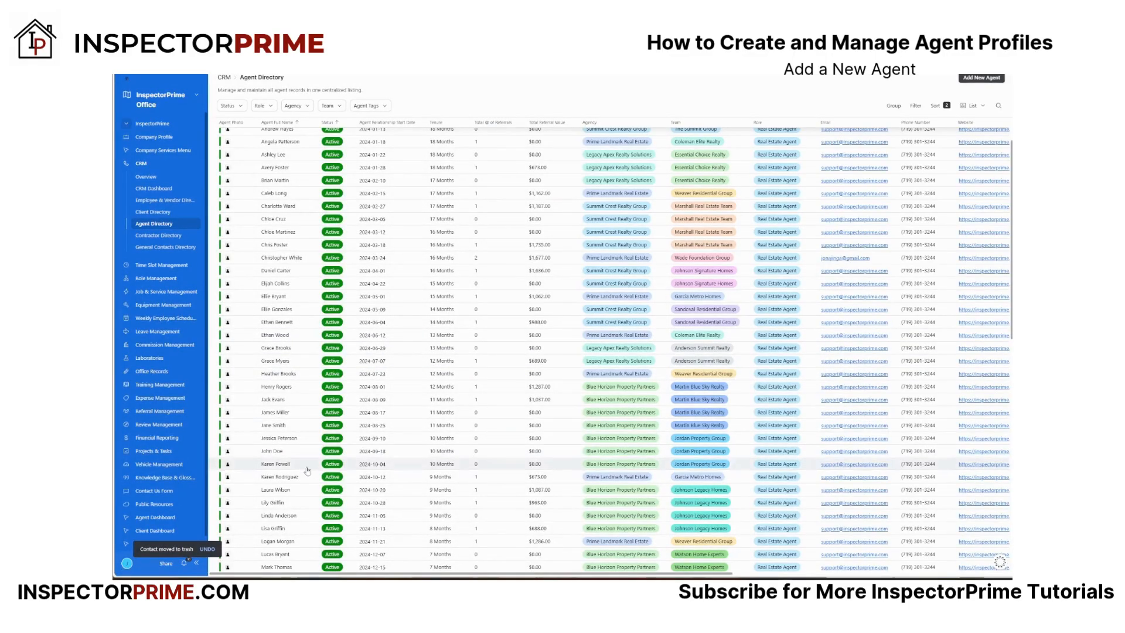
# - Open the profile of the Delgado Home Experts agent whose total referral value is $3,112.00
pyautogui.scroll(-2, 292, 493)
pyautogui.scroll(-5, 292, 493)
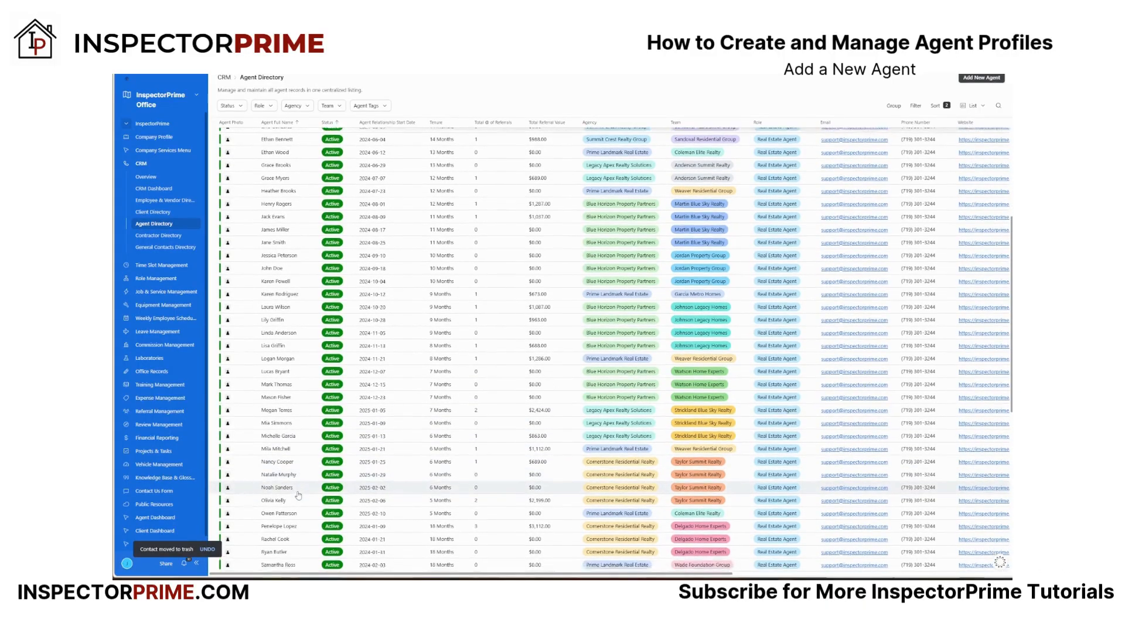
pyautogui.scroll(-2, 296, 487)
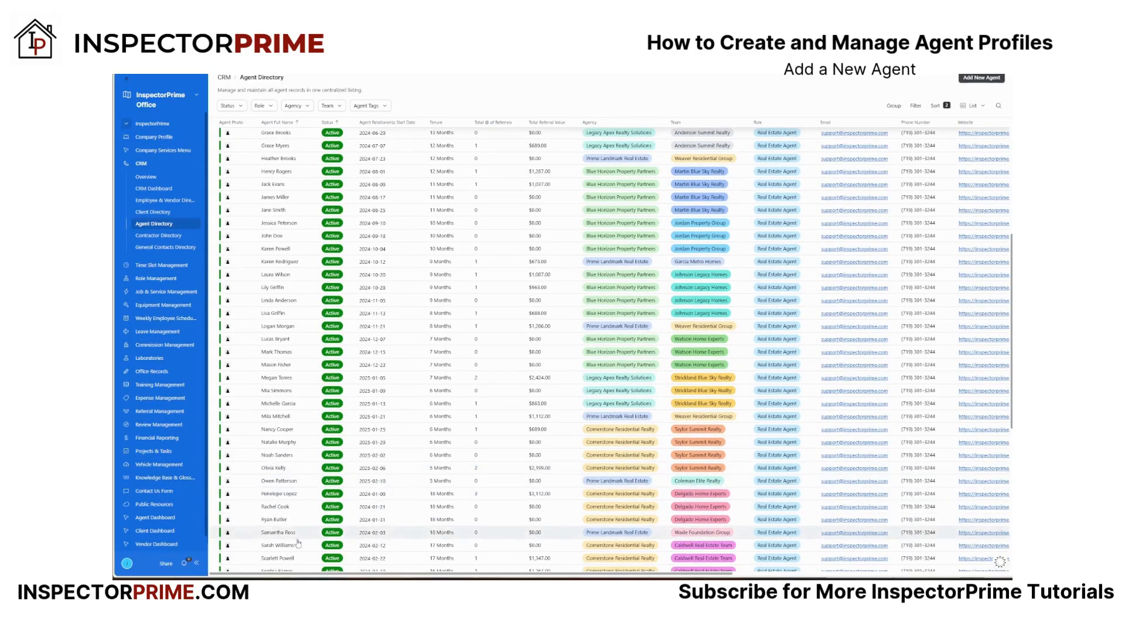
pyautogui.click(307, 499)
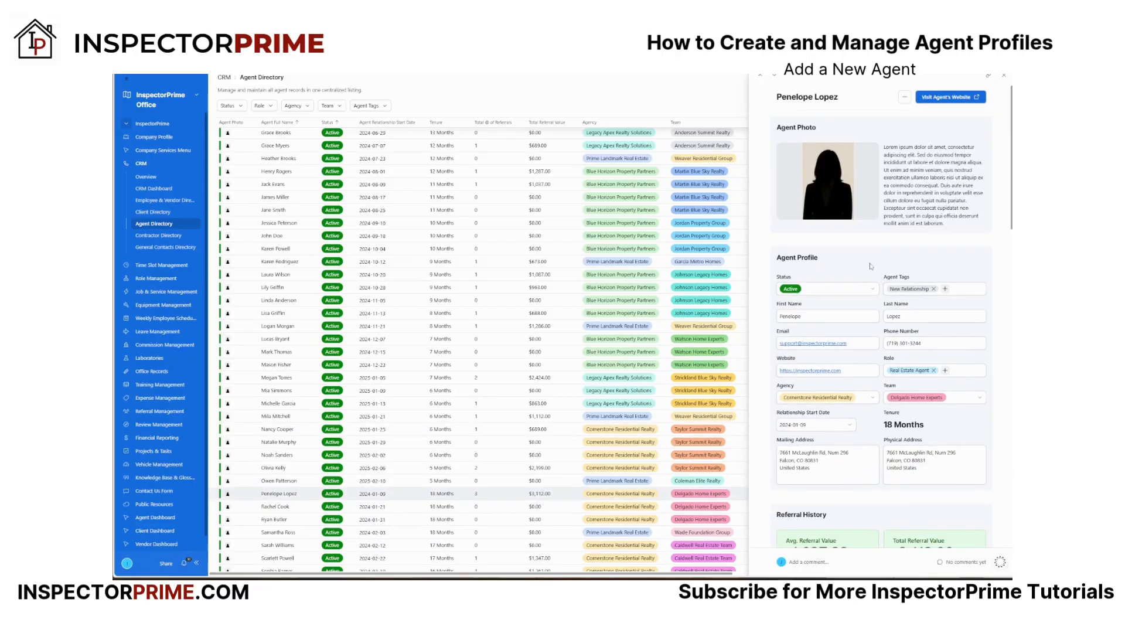
# - Examine the agent's profile and Referral History, including the details of the referral dated 1/16/2025
pyautogui.scroll(-1, 887, 260)
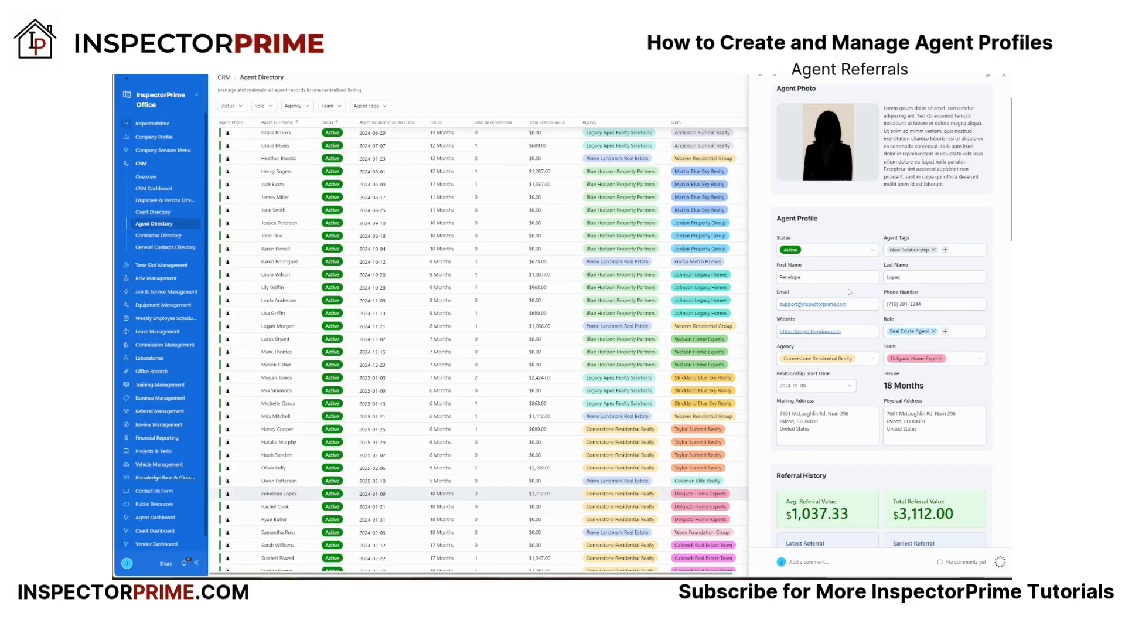
pyautogui.scroll(-3, 873, 369)
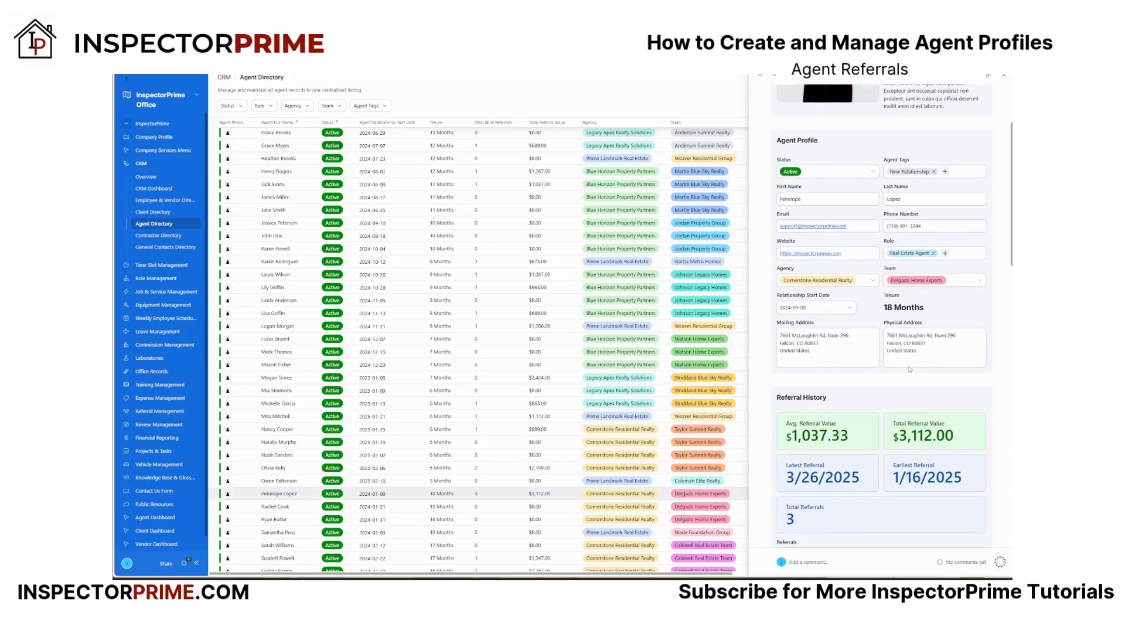
pyautogui.scroll(-3, 875, 371)
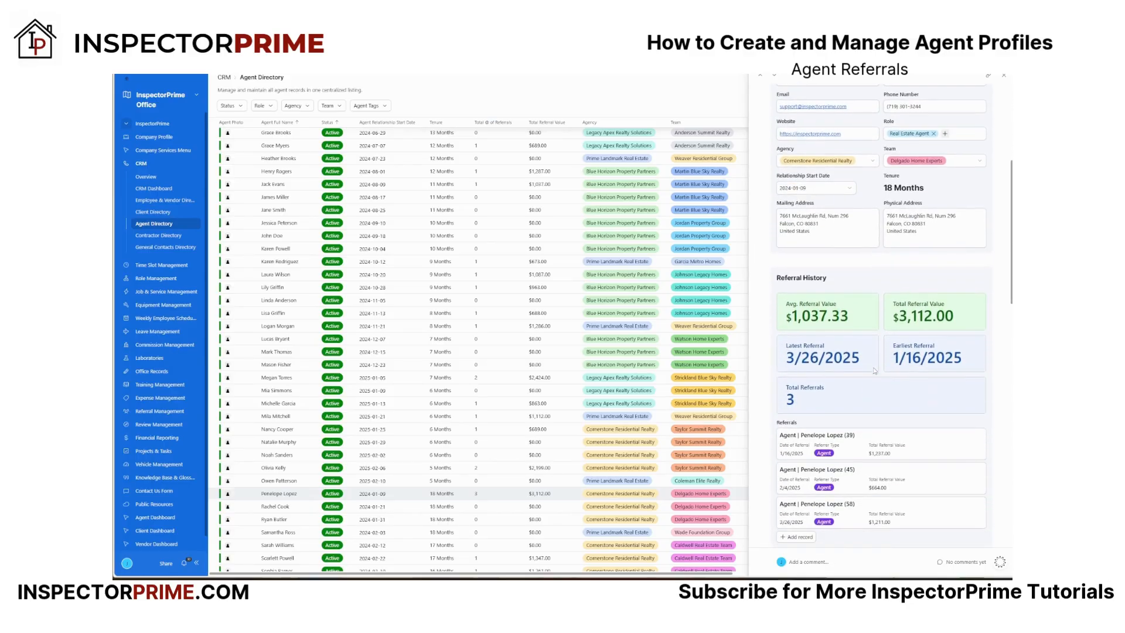
pyautogui.scroll(-1, 882, 360)
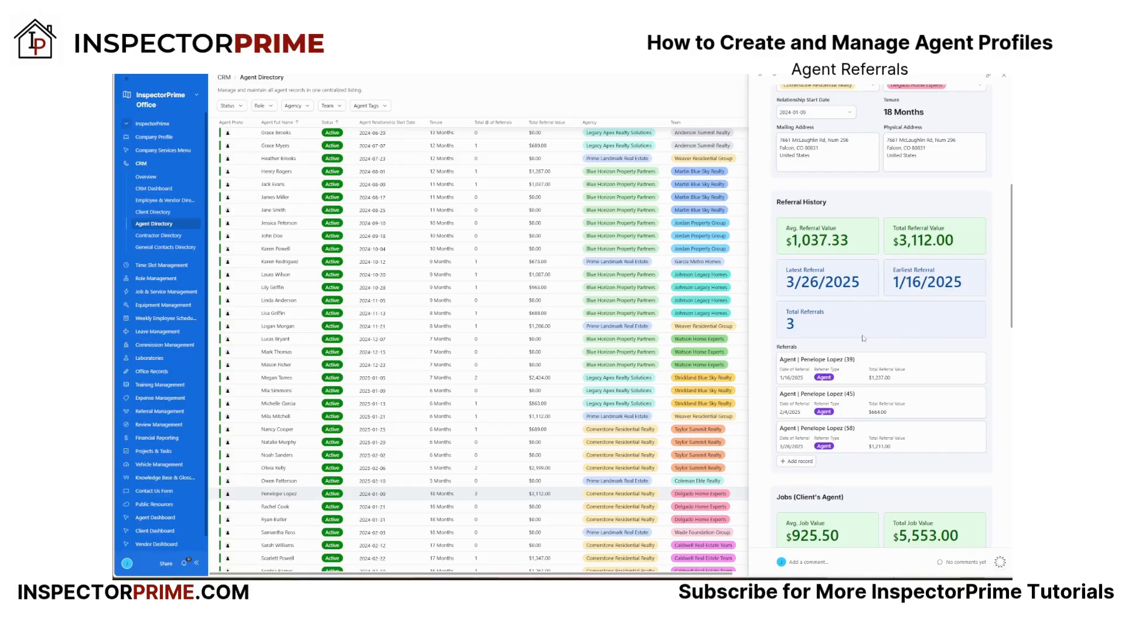
pyautogui.scroll(-2, 874, 323)
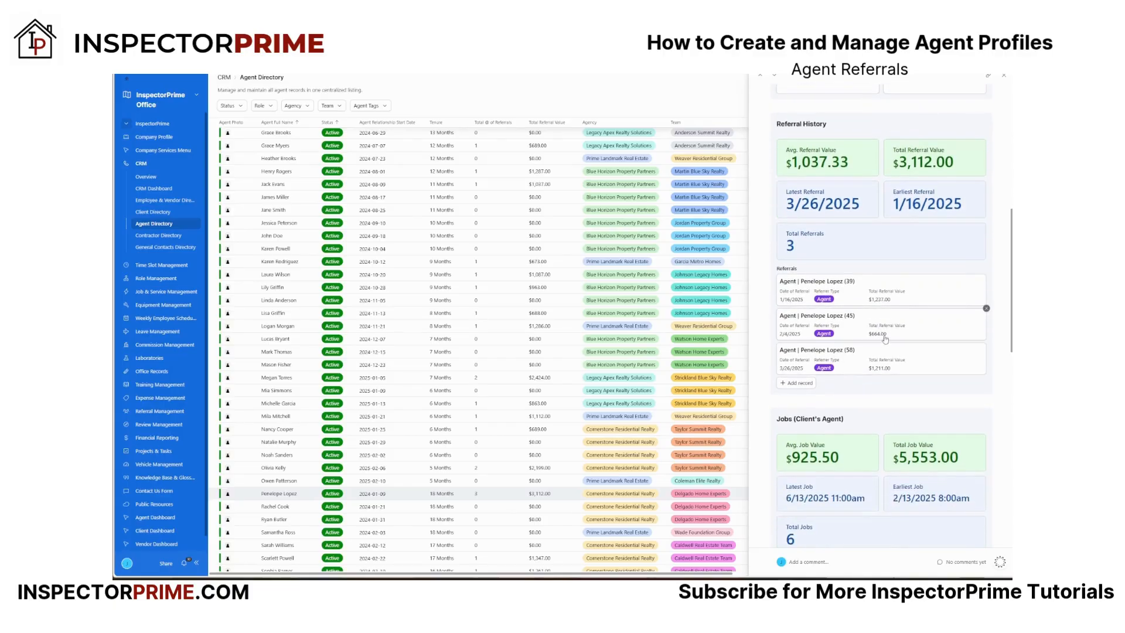
pyautogui.click(862, 296)
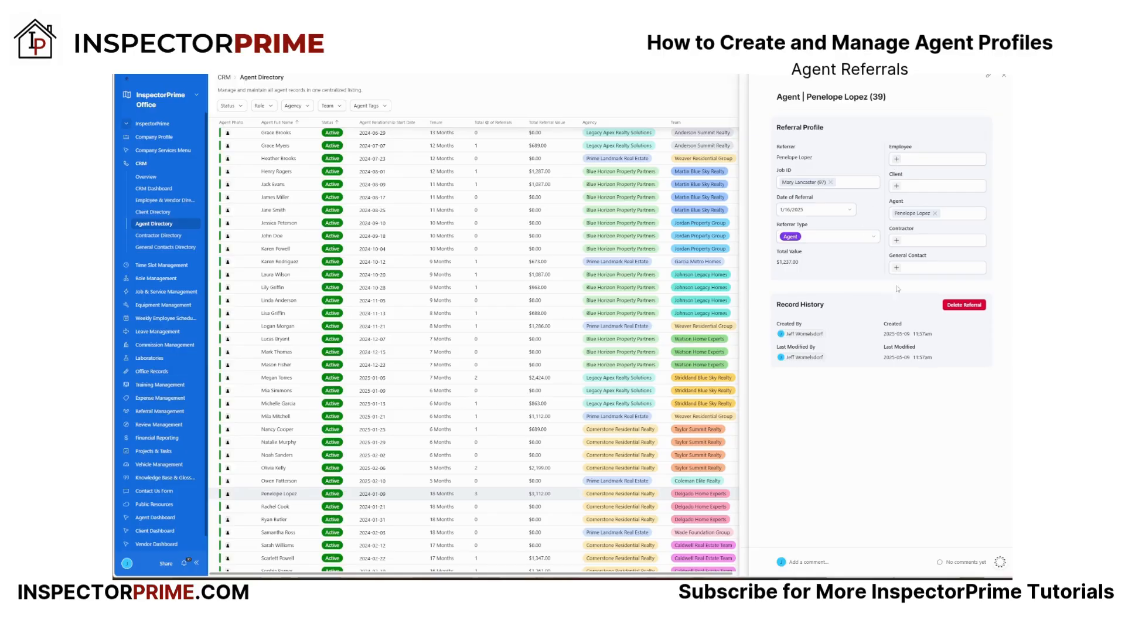
pyautogui.click(1004, 80)
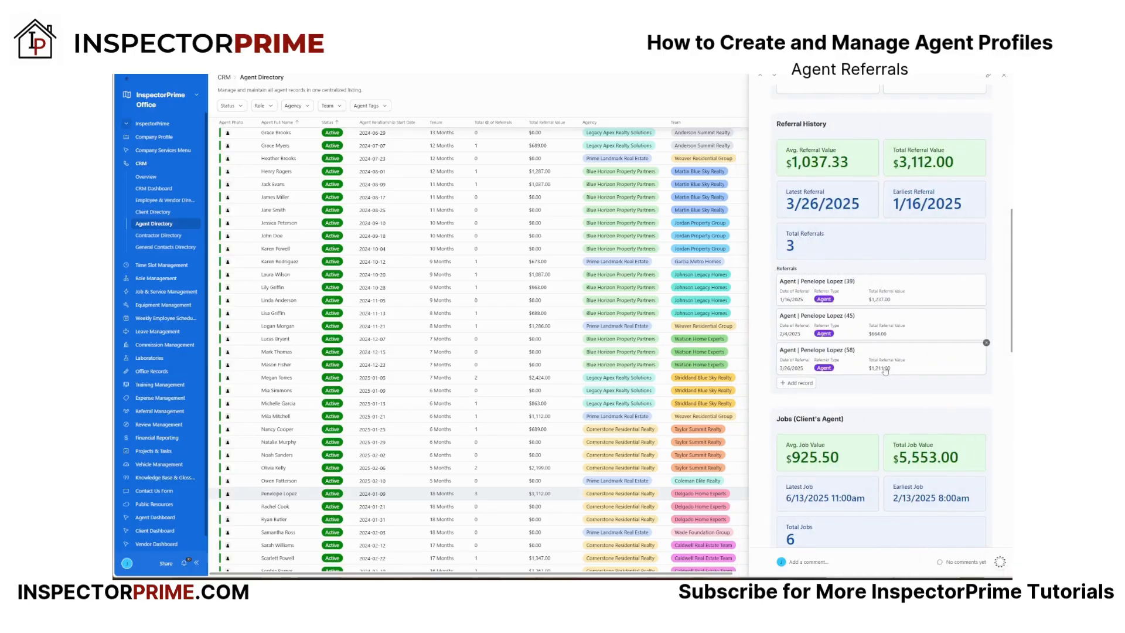
# - Review the agent's Jobs (Client's Agent) section and open the last job listed there
pyautogui.scroll(-3, 873, 378)
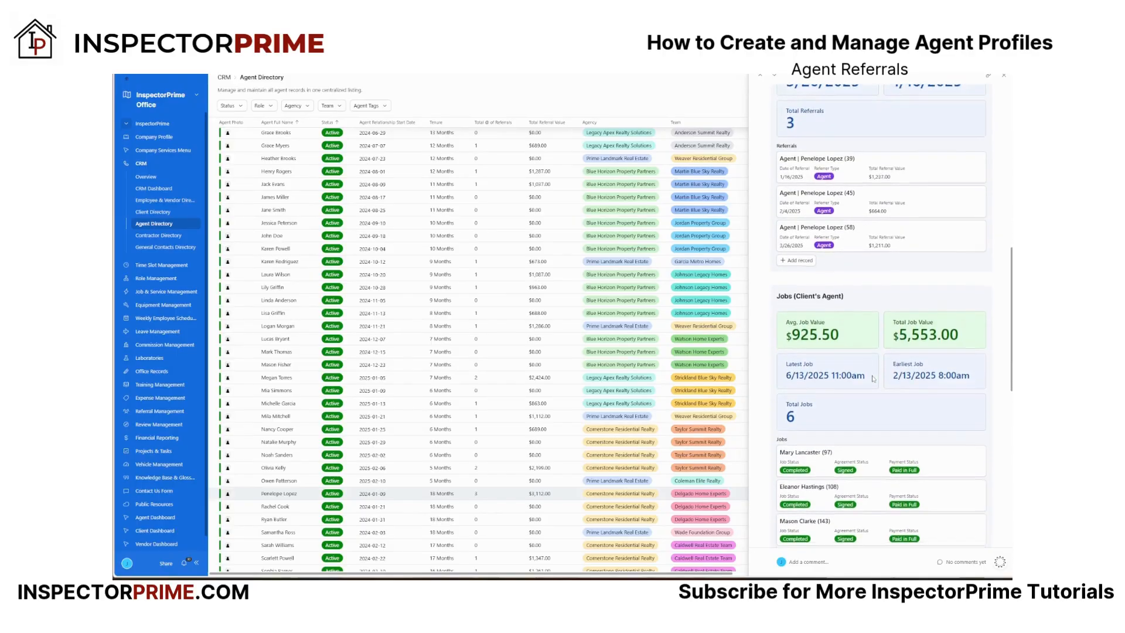
pyautogui.scroll(-1, 870, 374)
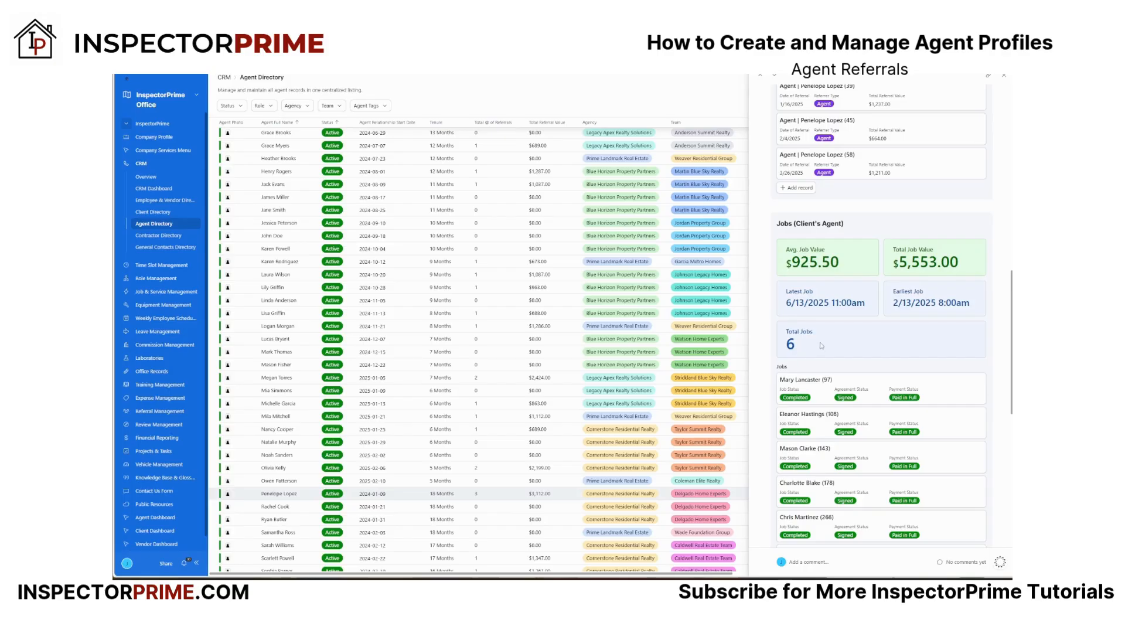
pyautogui.scroll(-3, 821, 345)
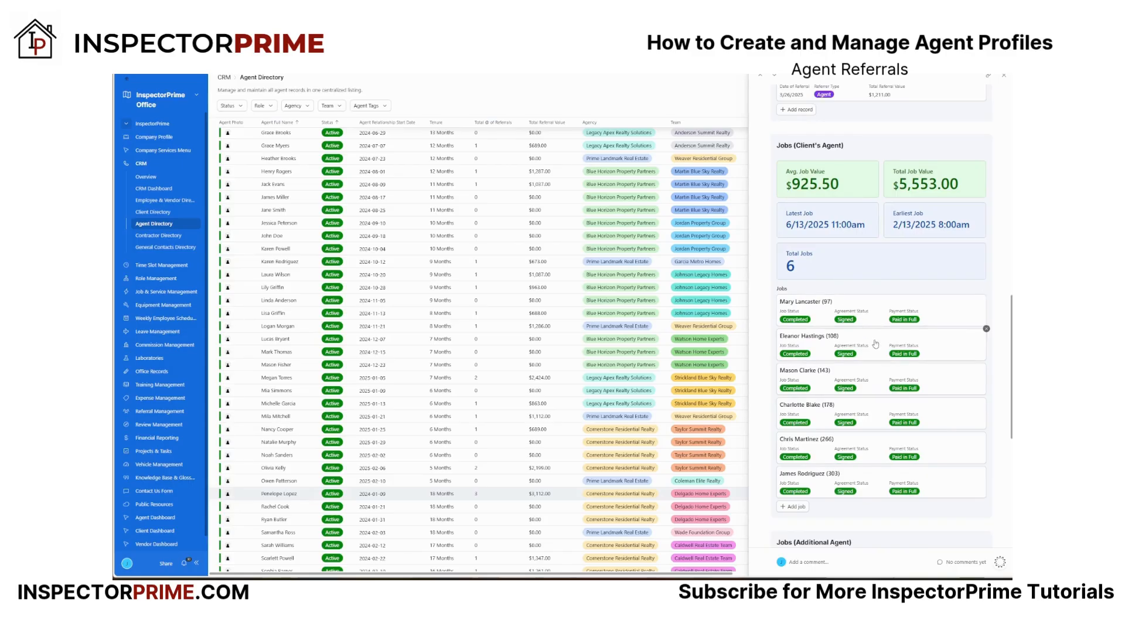
pyautogui.scroll(-3, 877, 332)
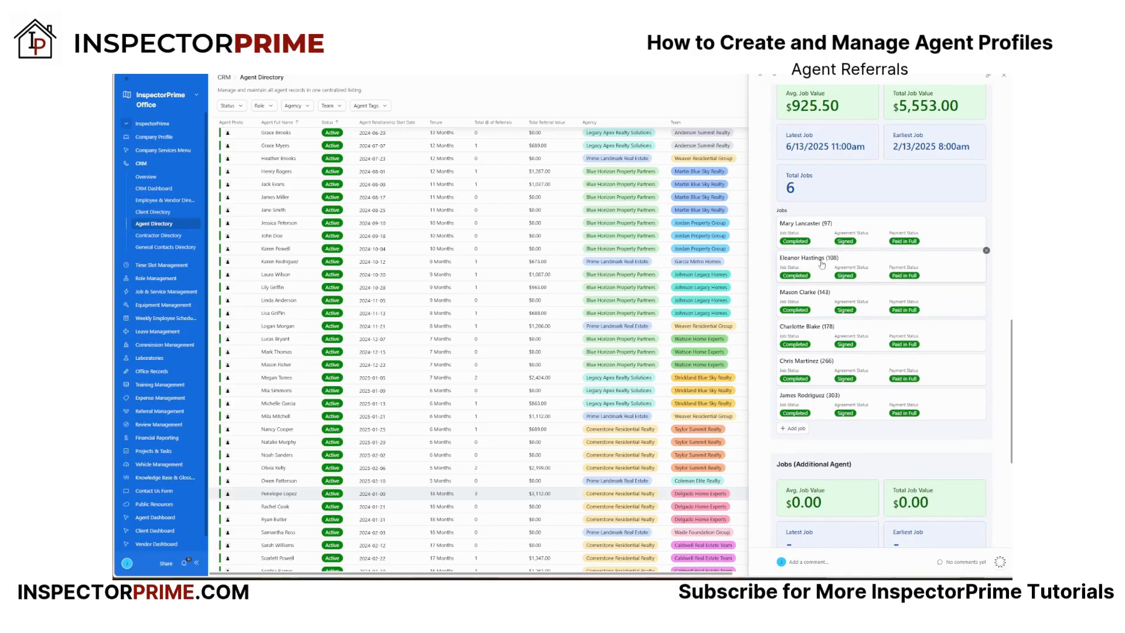
pyautogui.click(822, 403)
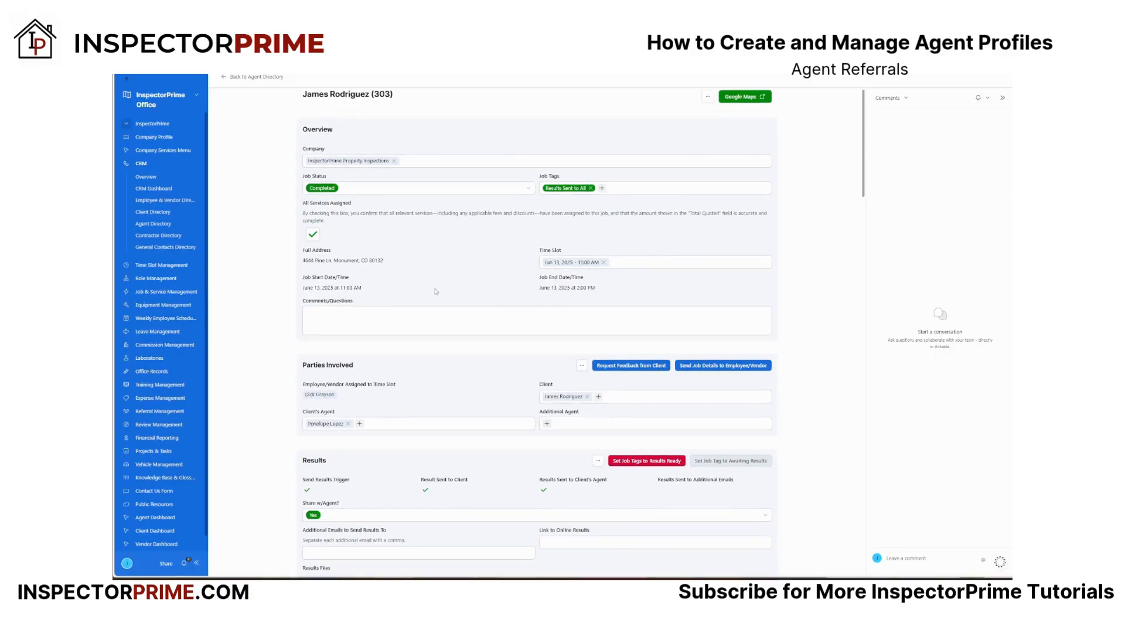
# - Examine the job record's parties, results, payment, agreements, client order, property, services, commissions and financial profile
pyautogui.scroll(-2, 436, 292)
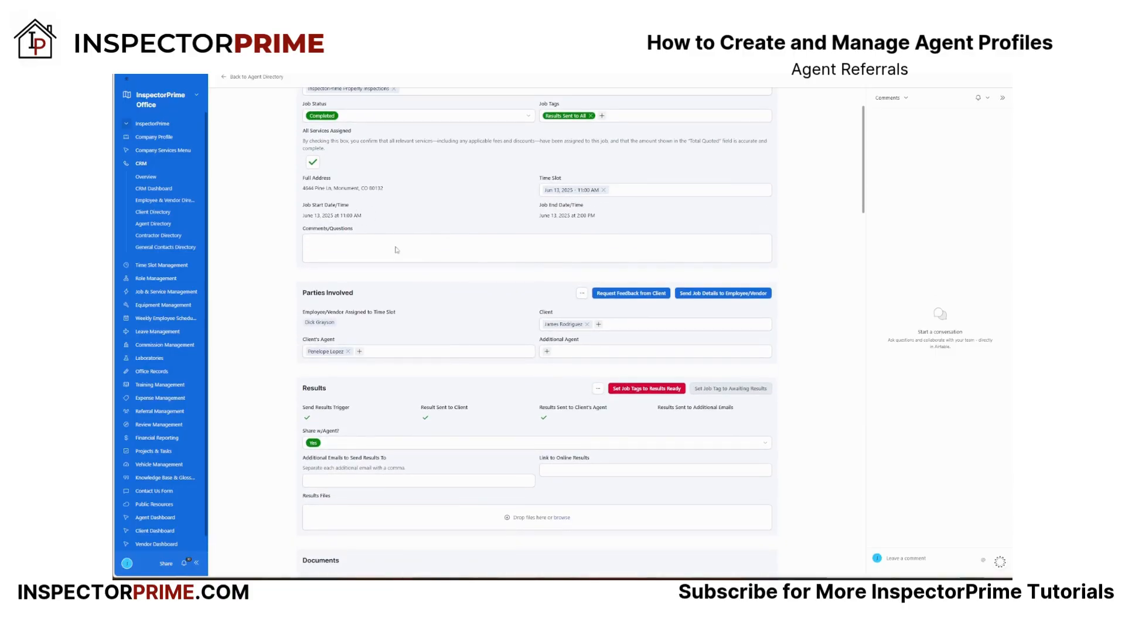
pyautogui.scroll(-2, 446, 319)
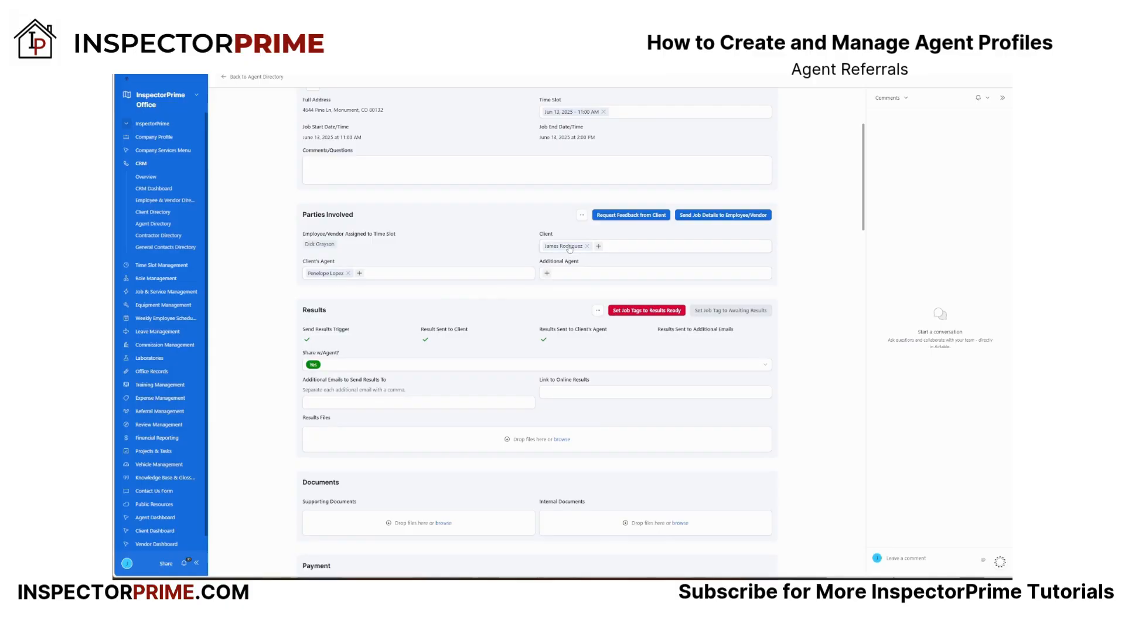
pyautogui.scroll(-2, 476, 304)
pyautogui.scroll(-2, 476, 304)
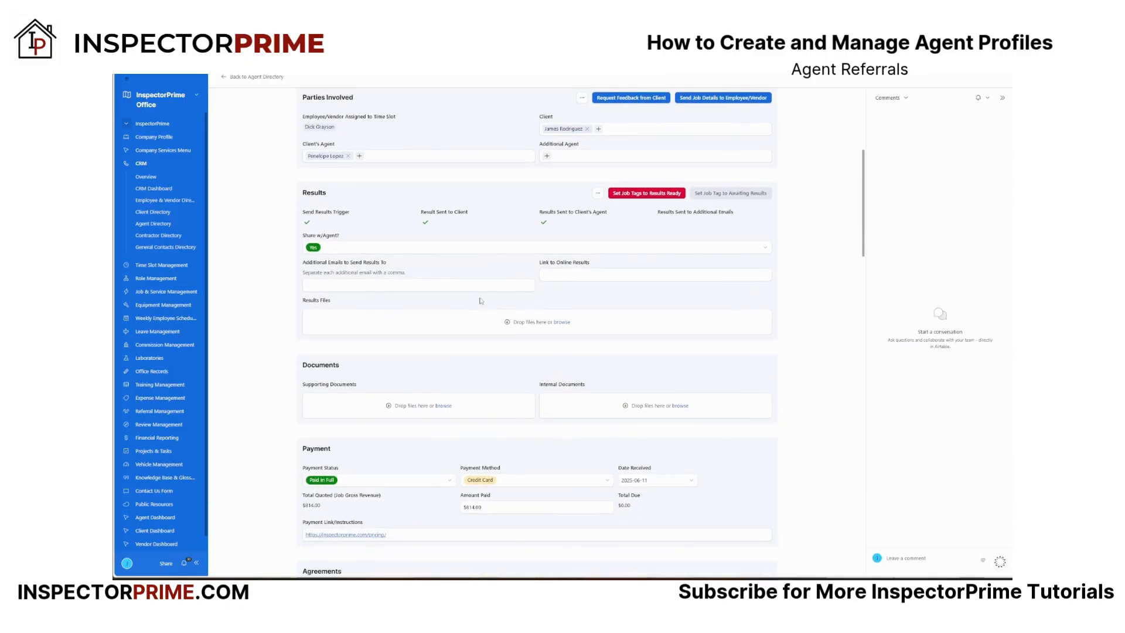
pyautogui.scroll(-8, 515, 322)
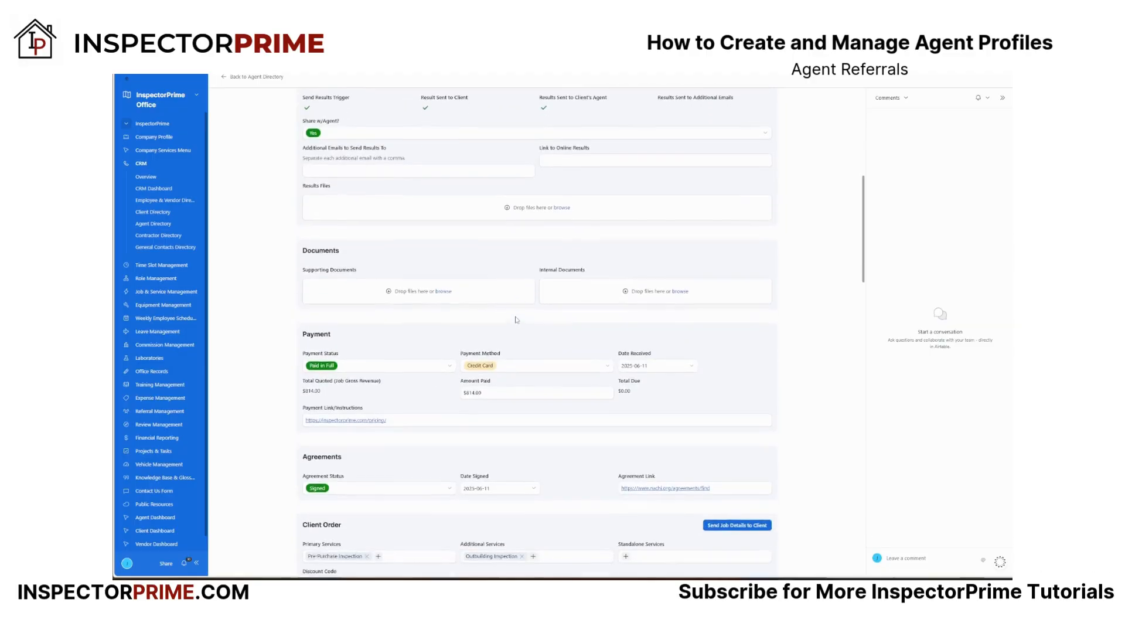
pyautogui.scroll(-20, 542, 356)
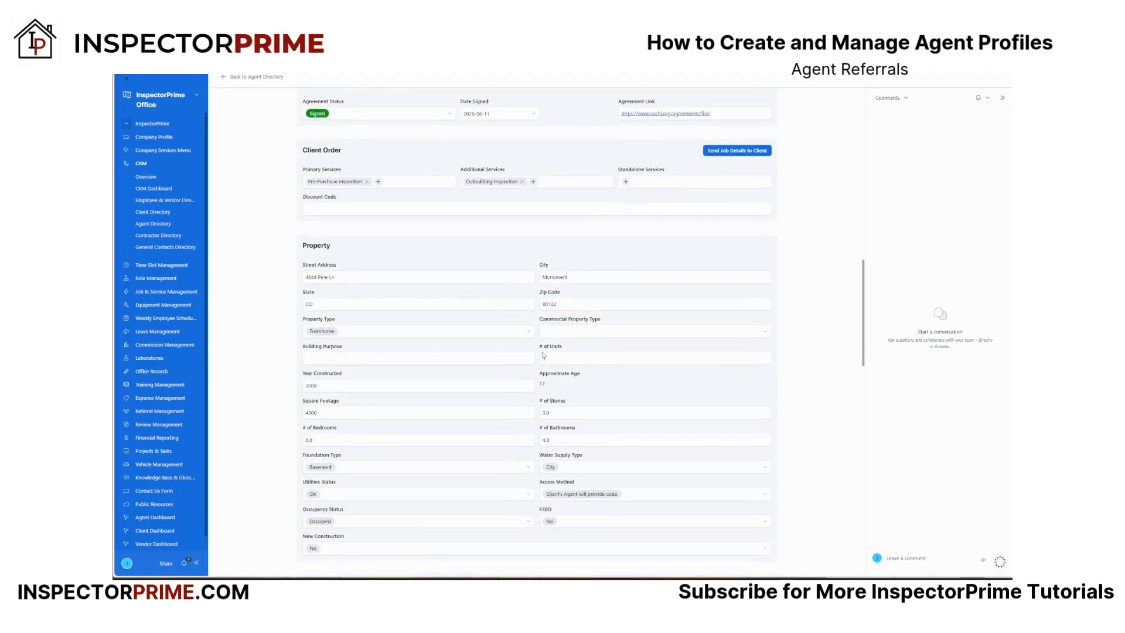
pyautogui.scroll(-2, 542, 351)
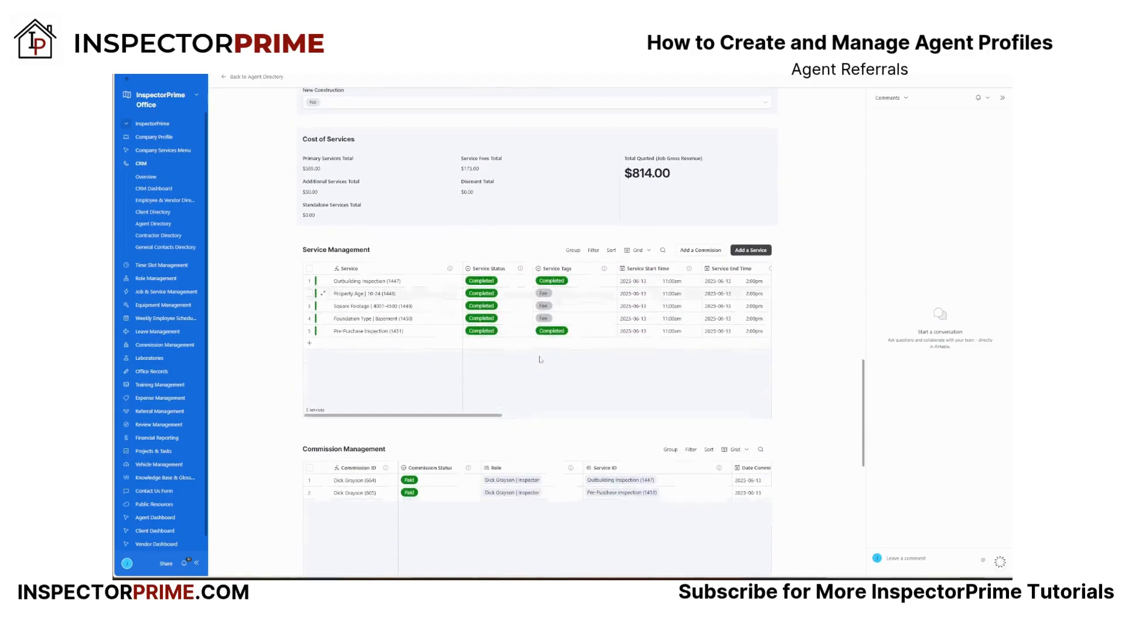
pyautogui.scroll(-6, 475, 378)
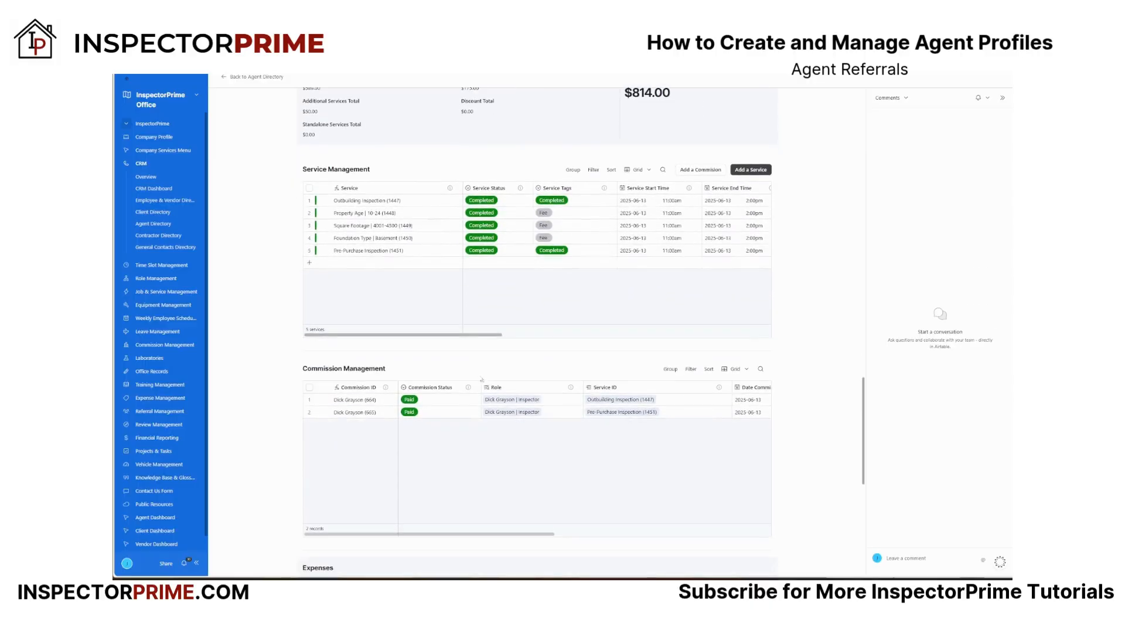
pyautogui.scroll(-3, 468, 400)
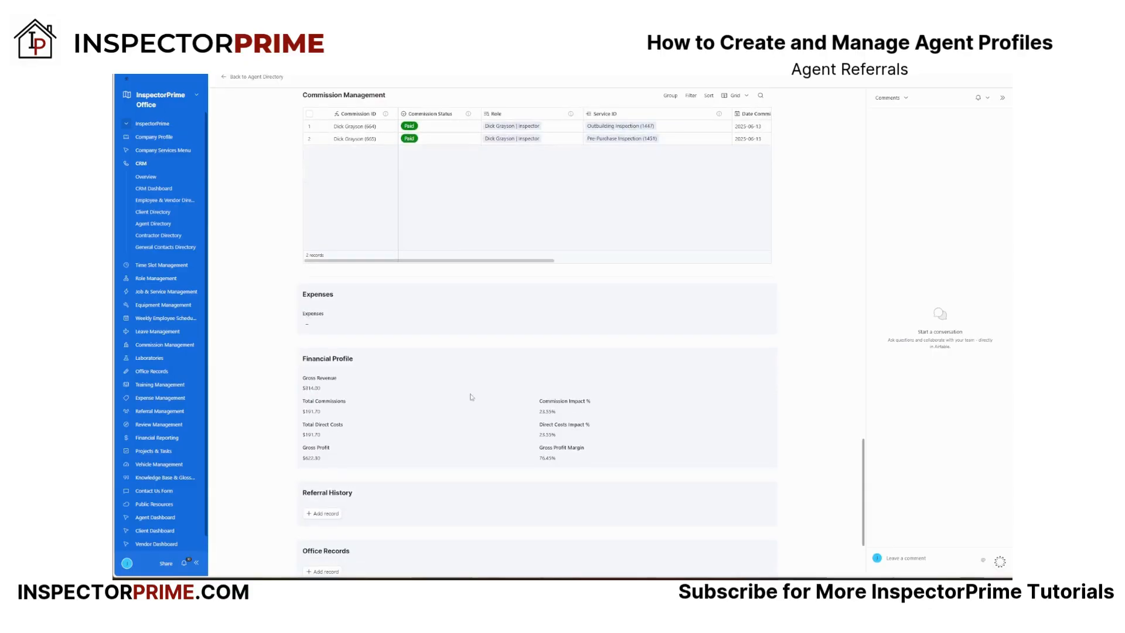
pyautogui.scroll(20, 477, 392)
pyautogui.scroll(12, 481, 388)
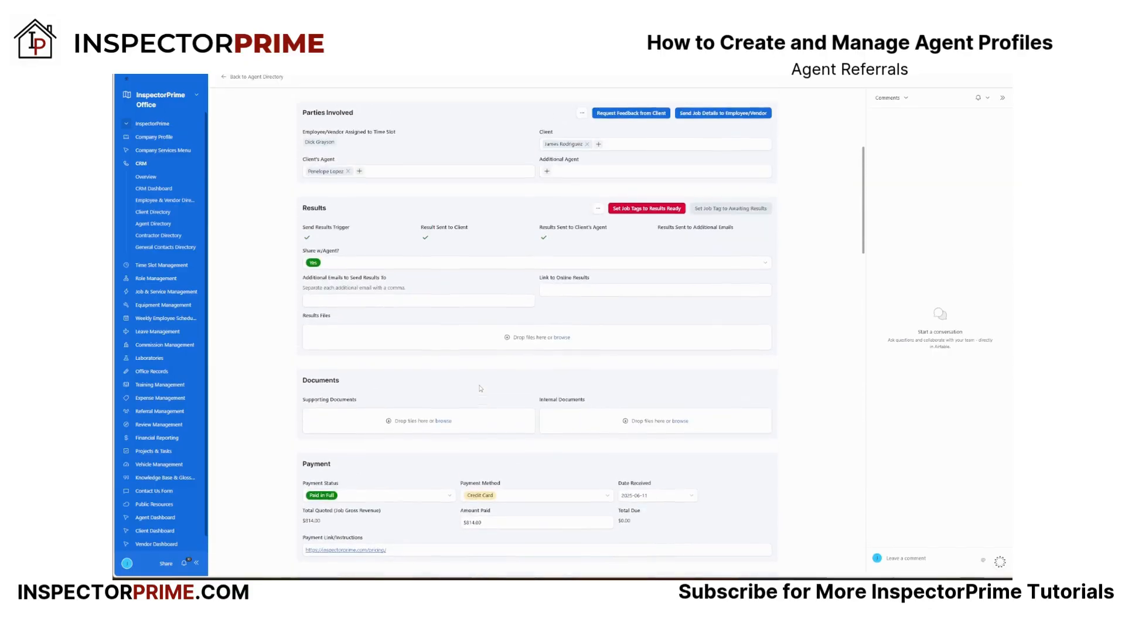
# - Return to the Agent Directory and reopen the same Delgado Home Experts agent's profile
pyautogui.click(229, 82)
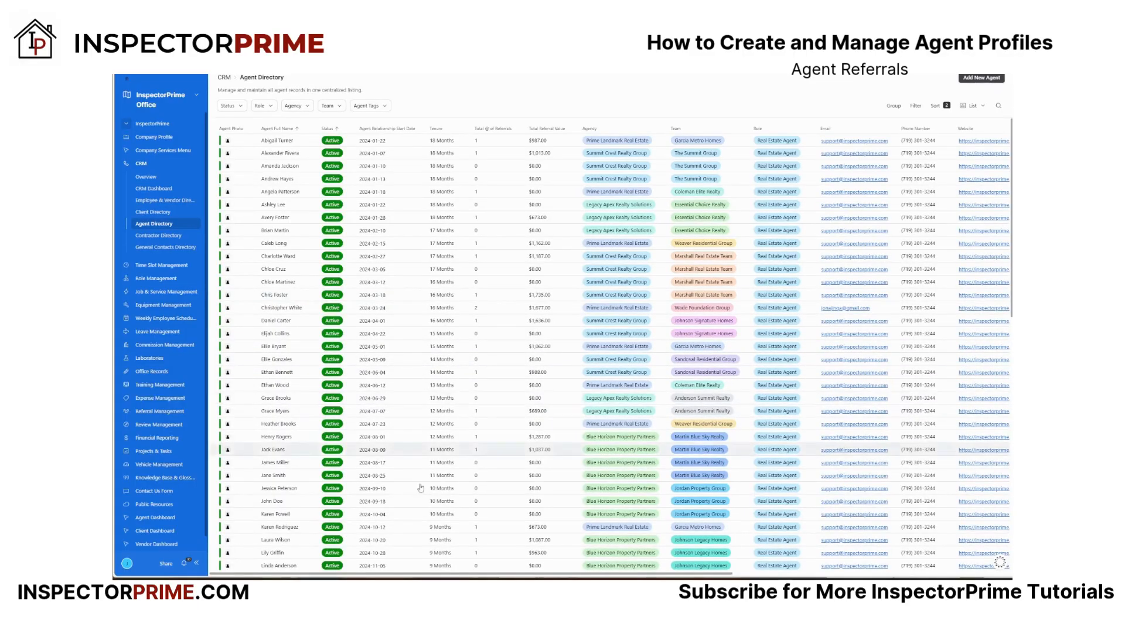
pyautogui.scroll(-5, 302, 518)
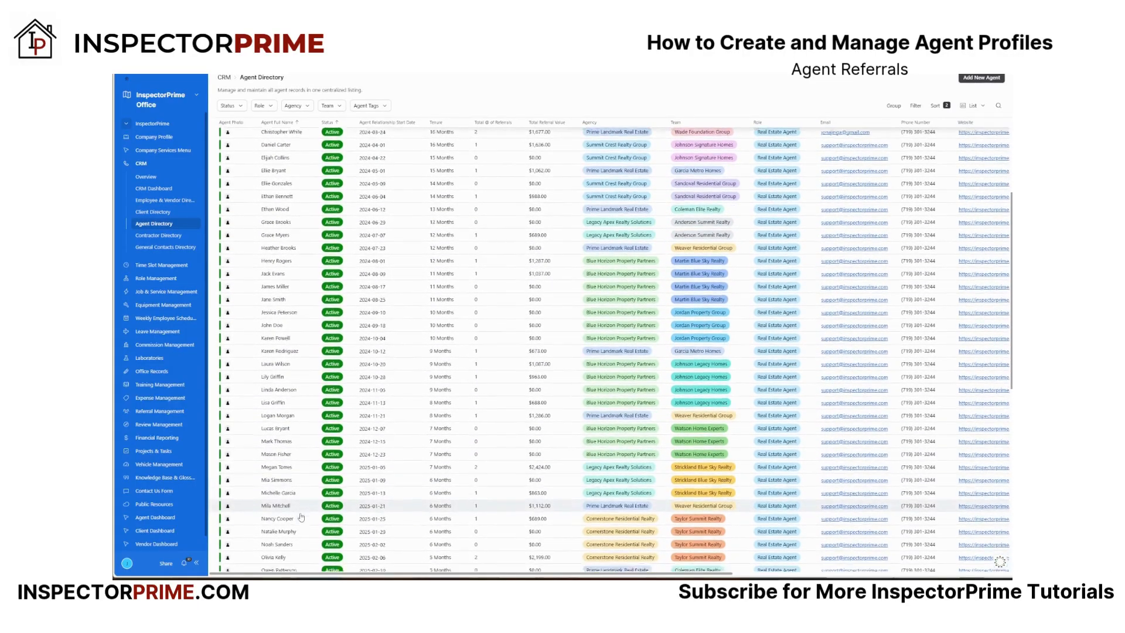
pyautogui.scroll(-3, 302, 518)
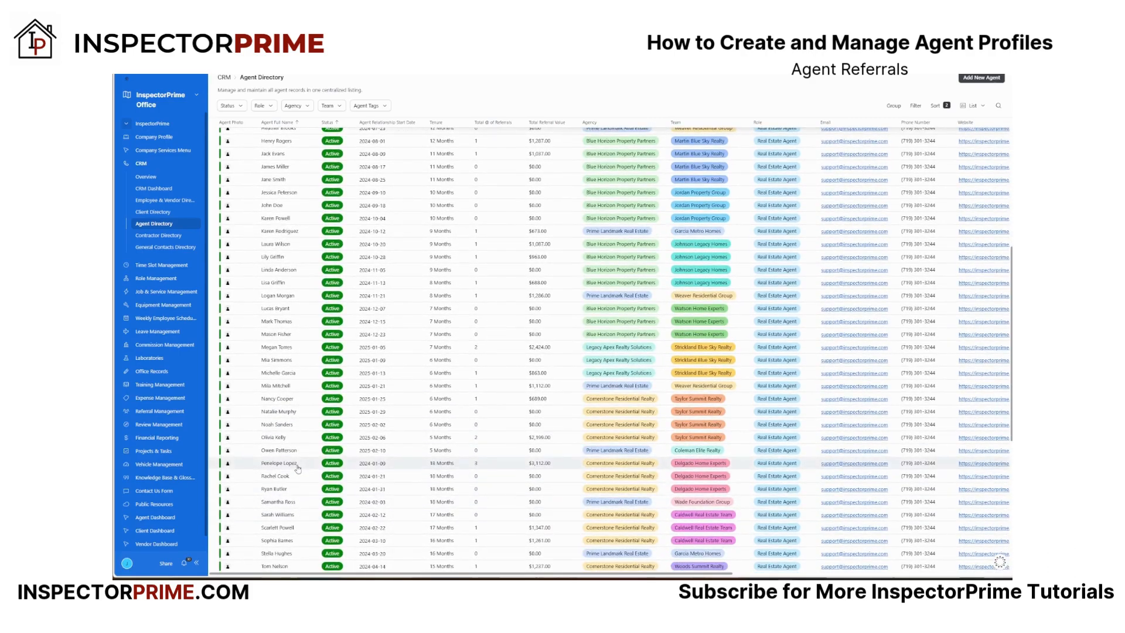
pyautogui.click(297, 466)
# - Examine the Jobs (Additional Agent), Office Records and Record History sections of the agent's profile
pyautogui.scroll(-3, 889, 460)
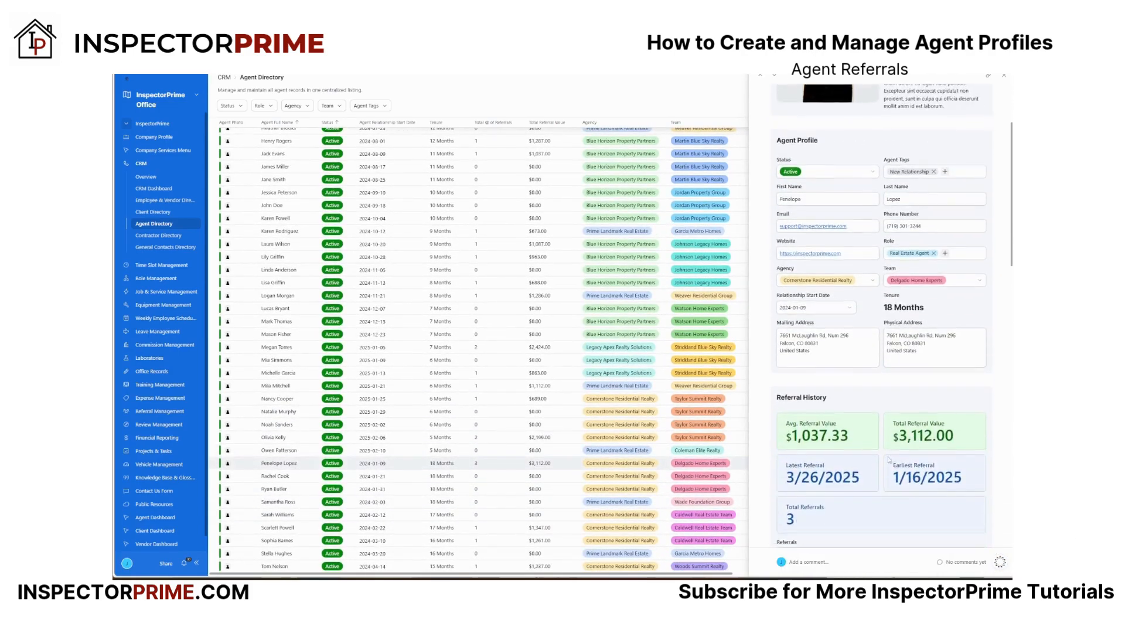
pyautogui.scroll(-10, 889, 460)
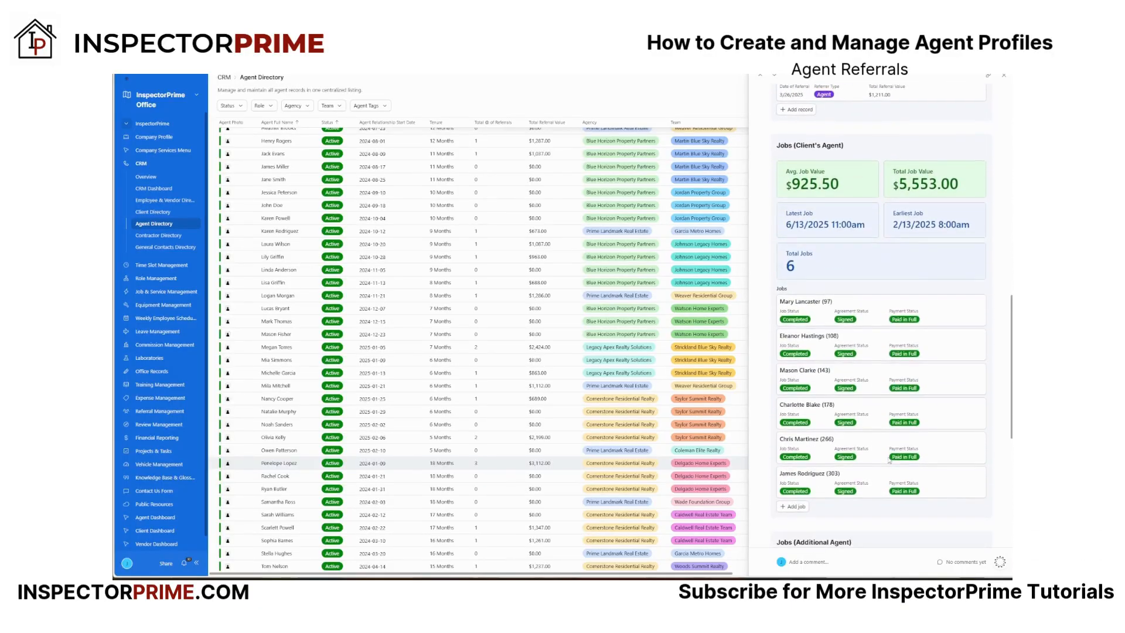
pyautogui.scroll(-5, 889, 462)
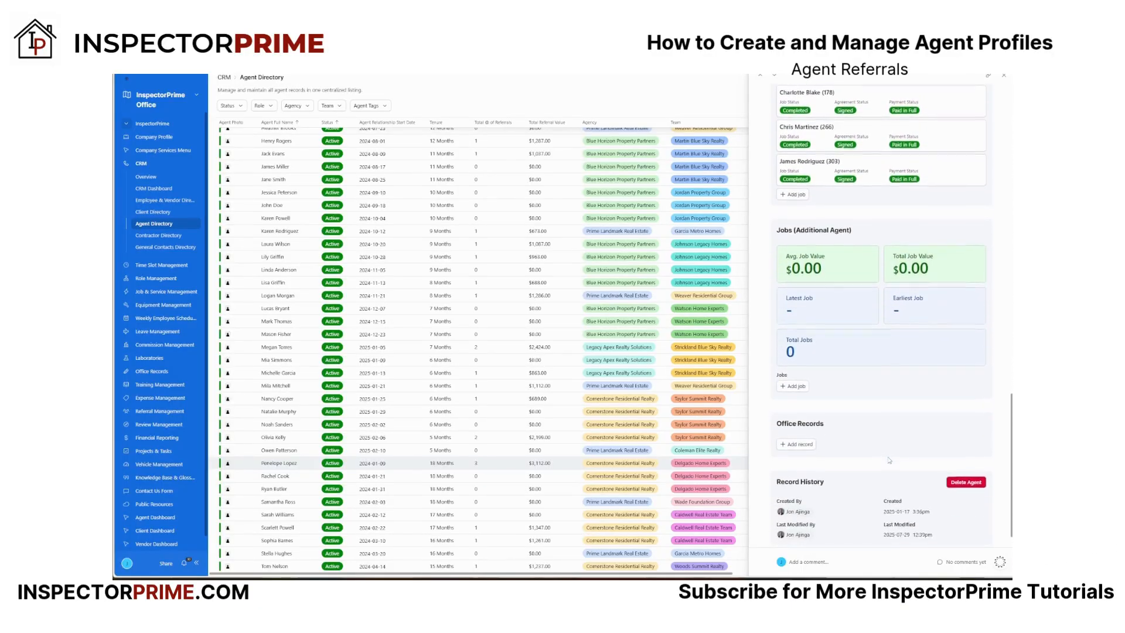
pyautogui.scroll(-1, 889, 460)
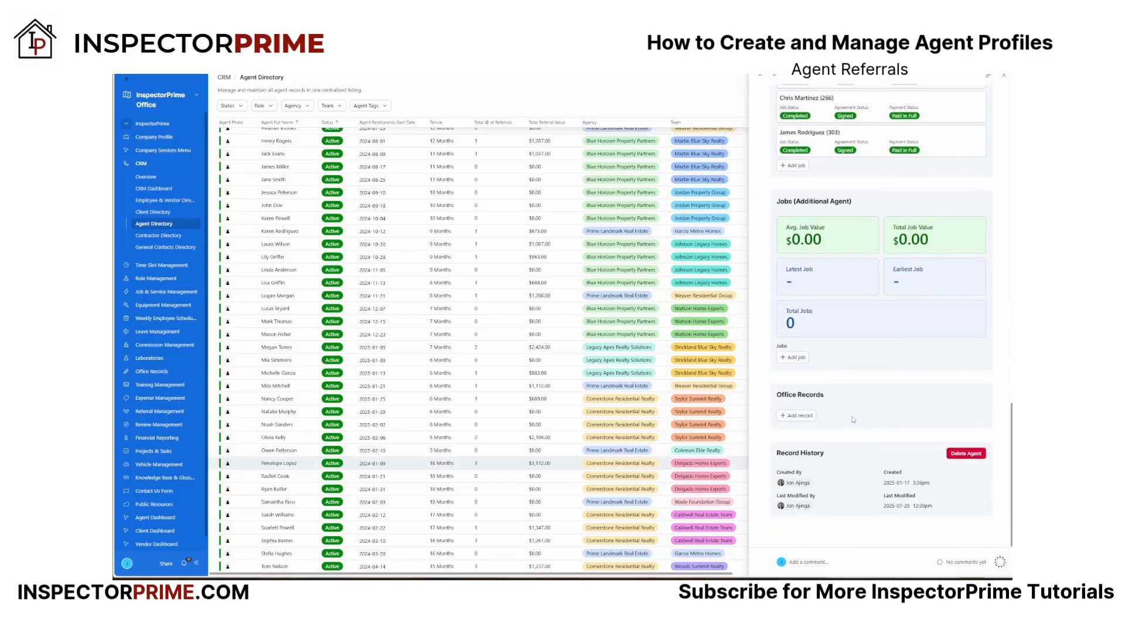
# - Examine the blank Add an Office Record form from the agent's Office Records section and close it without submitting
pyautogui.click(795, 416)
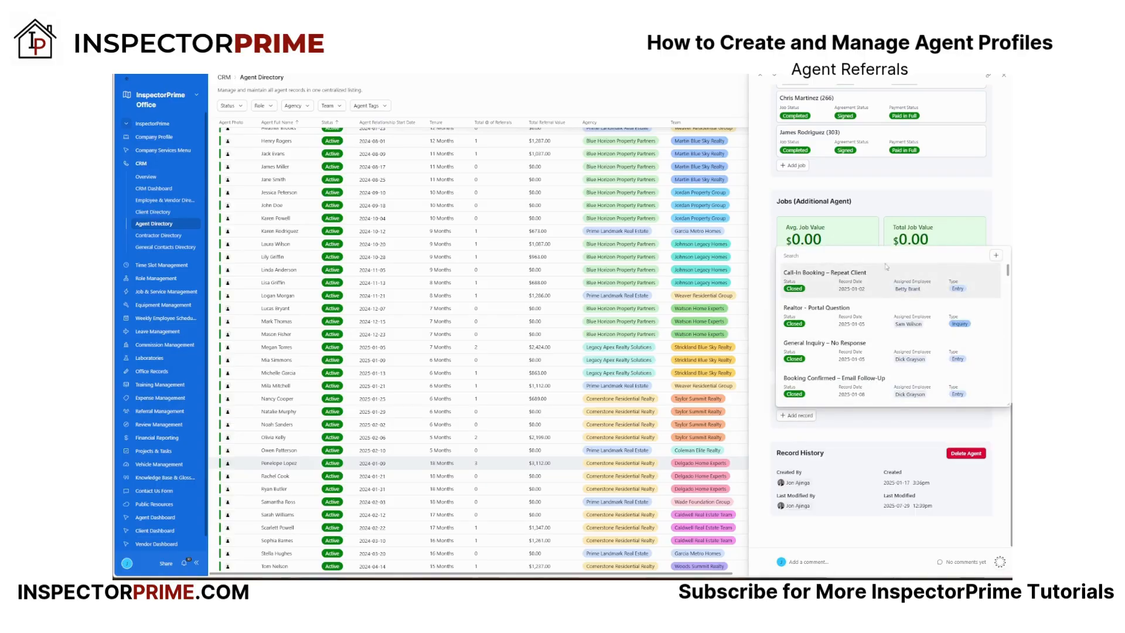
pyautogui.click(994, 258)
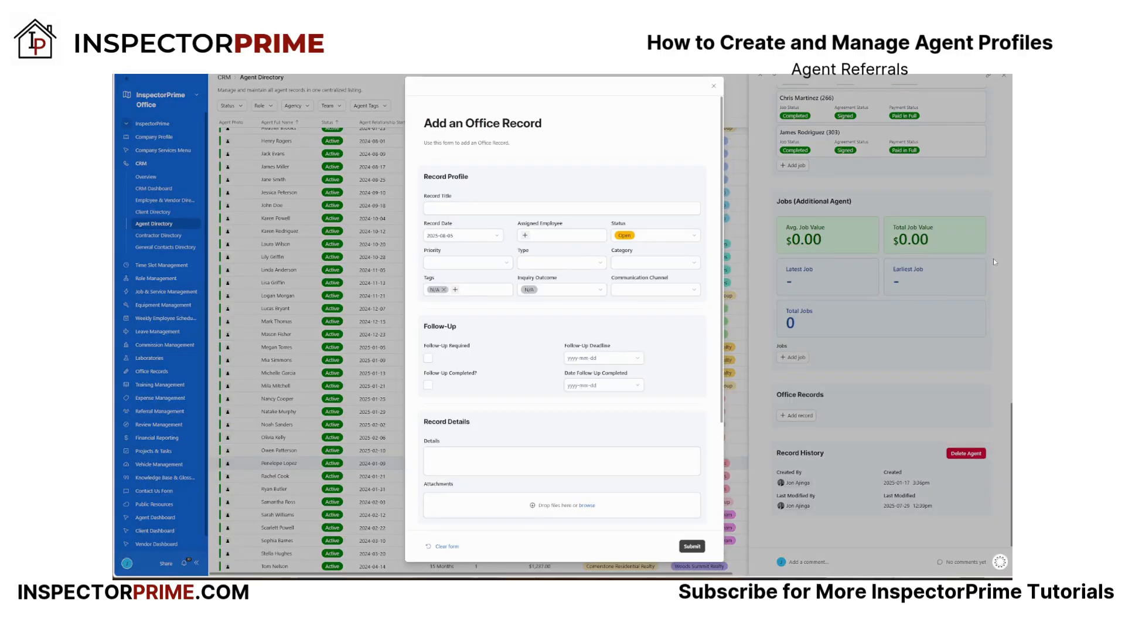
pyautogui.click(438, 208)
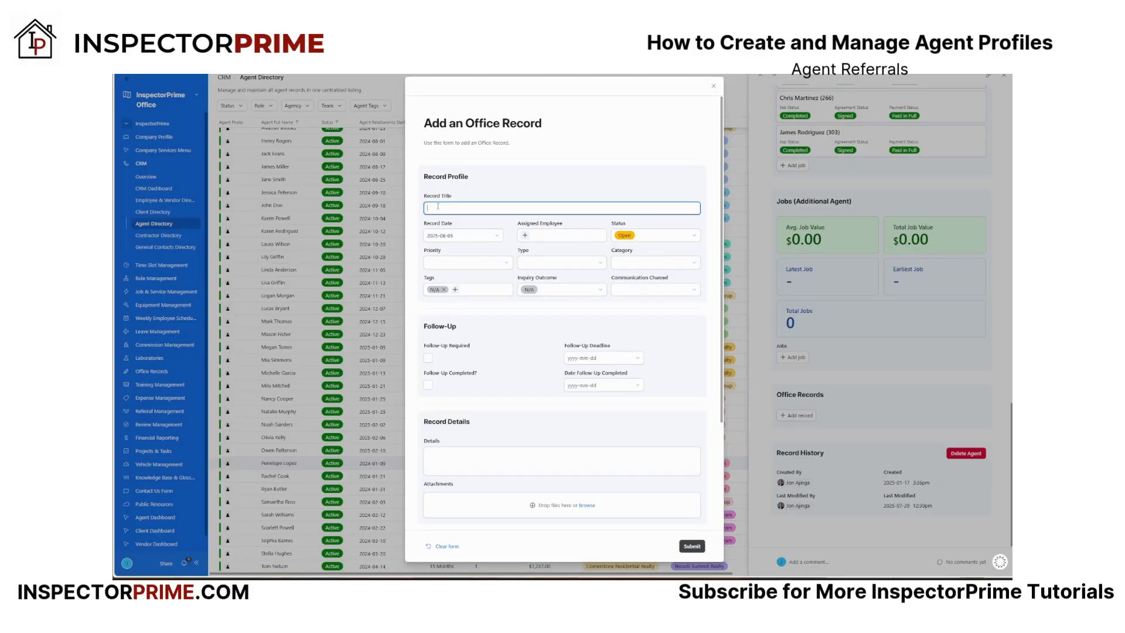
pyautogui.scroll(-1, 499, 362)
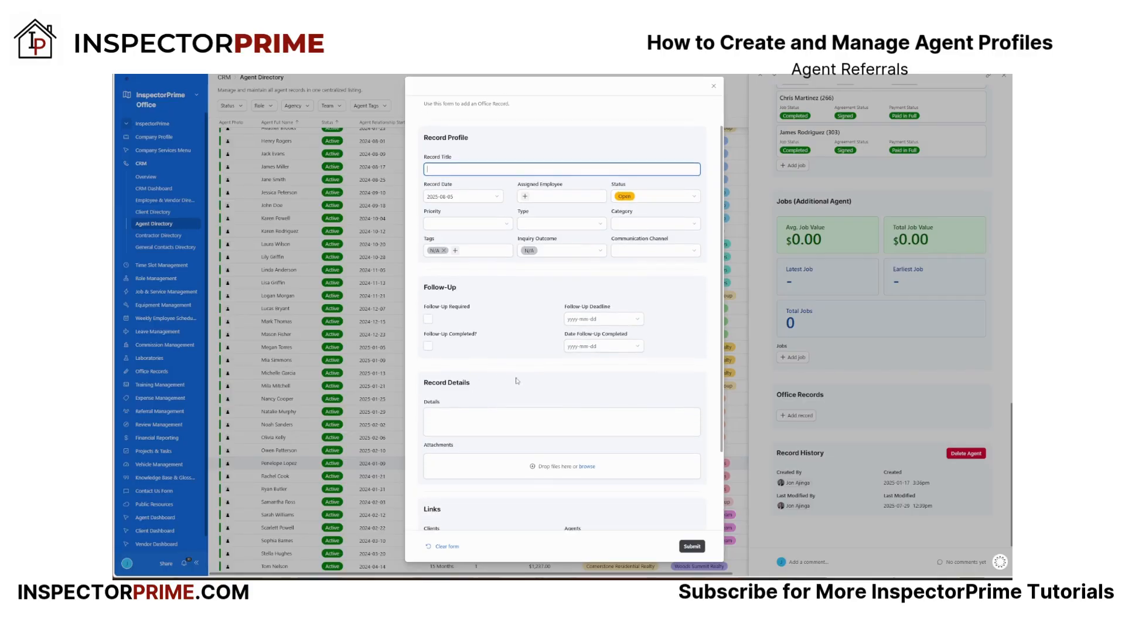
pyautogui.scroll(1, 527, 381)
pyautogui.click(714, 89)
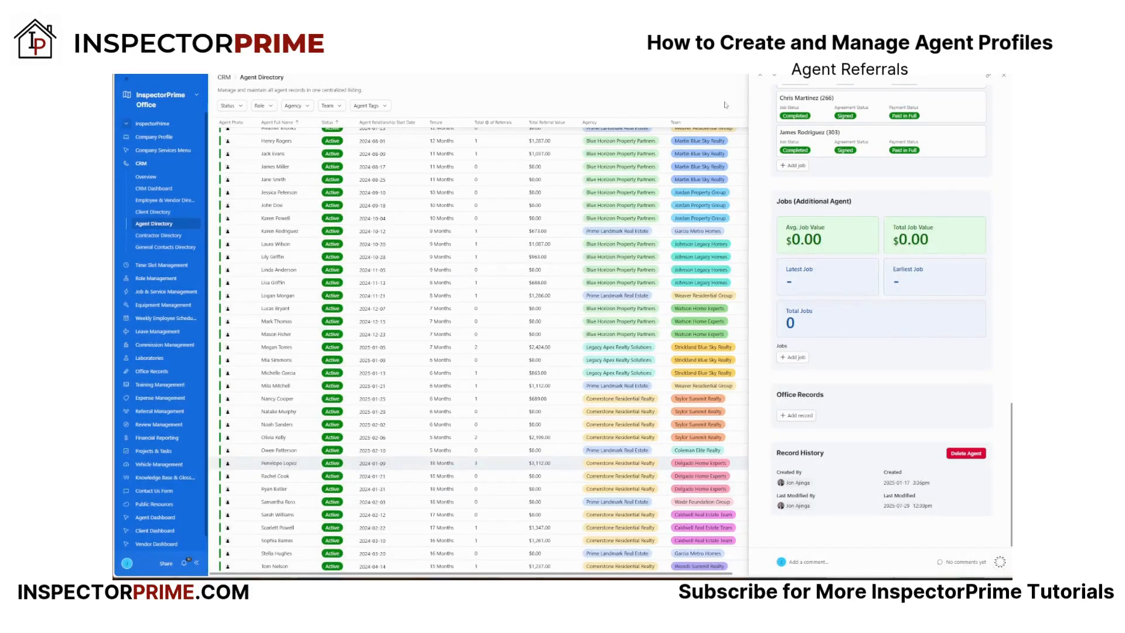
pyautogui.scroll(4, 911, 383)
pyautogui.scroll(10, 911, 384)
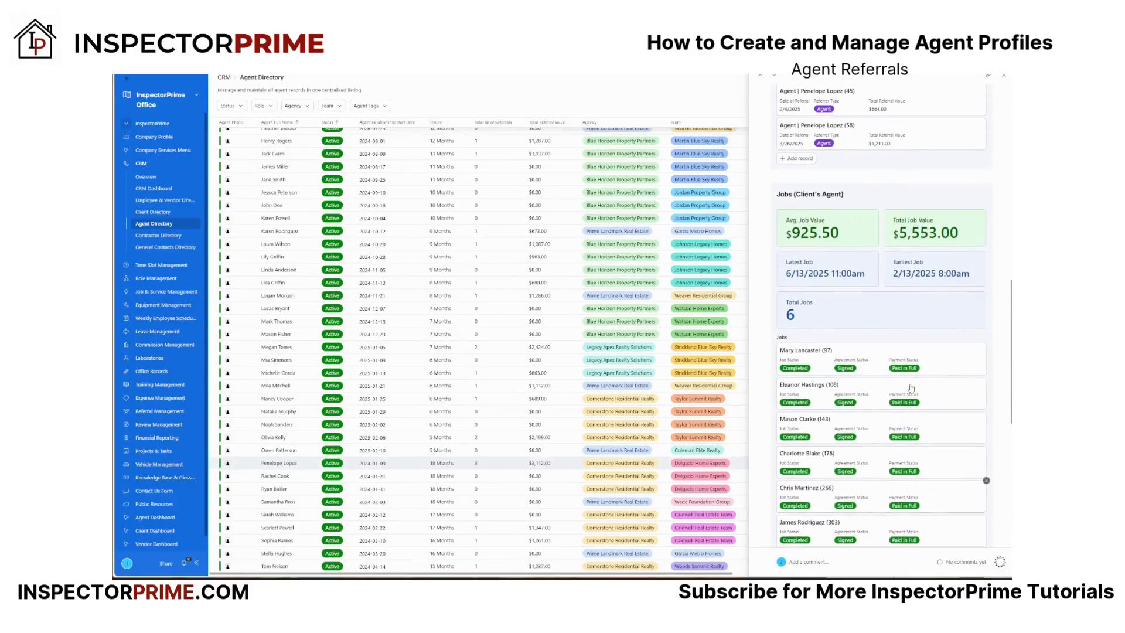
pyautogui.scroll(2, 911, 382)
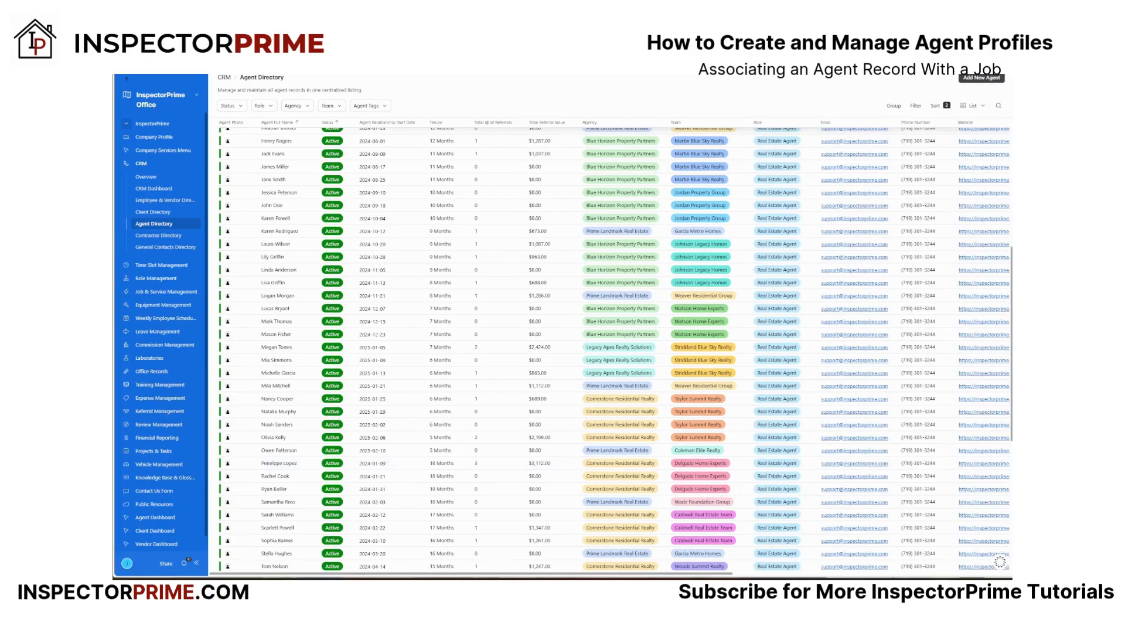
# - Find job 290 in the Residential Job & Service Listing under Job & Service Management and open its record
pyautogui.click(165, 293)
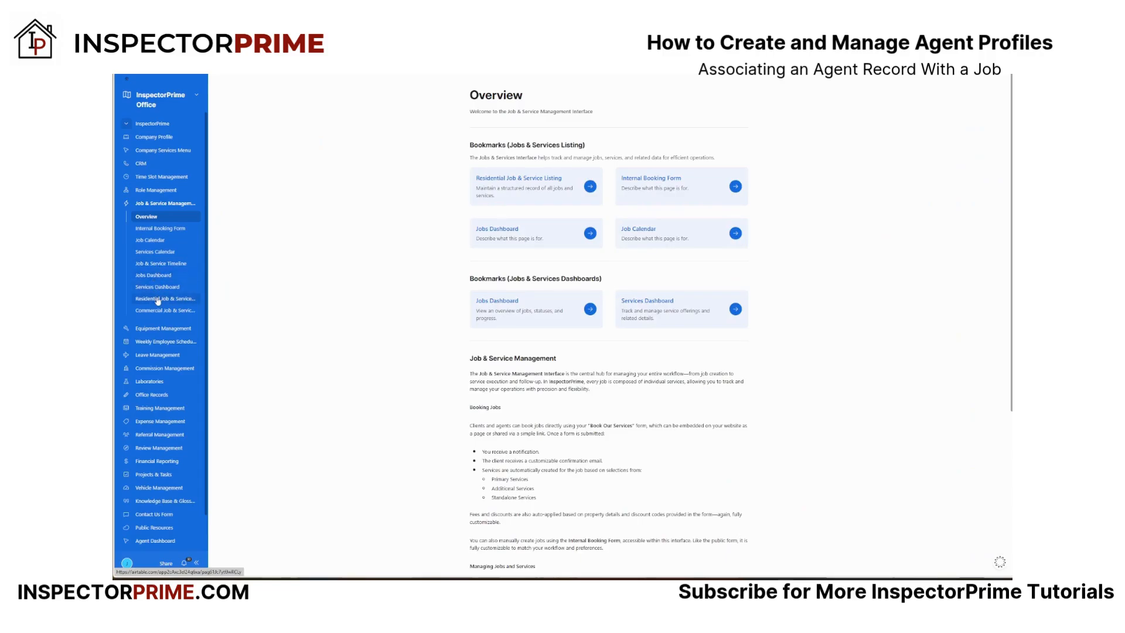
pyautogui.click(157, 300)
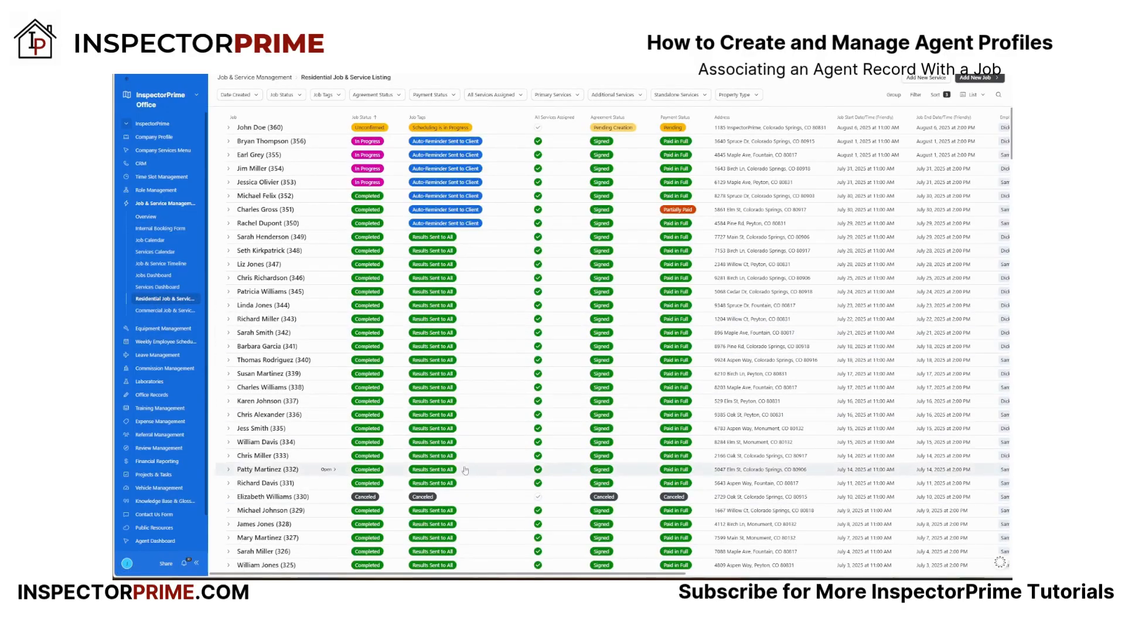
pyautogui.scroll(-5, 479, 419)
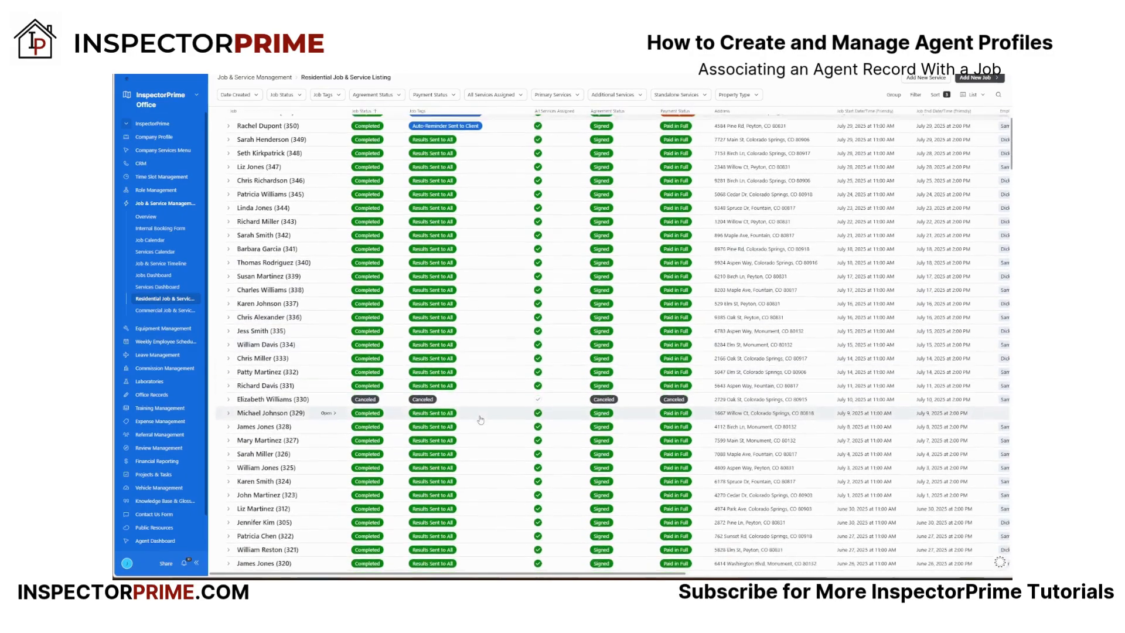
pyautogui.scroll(-1, 480, 455)
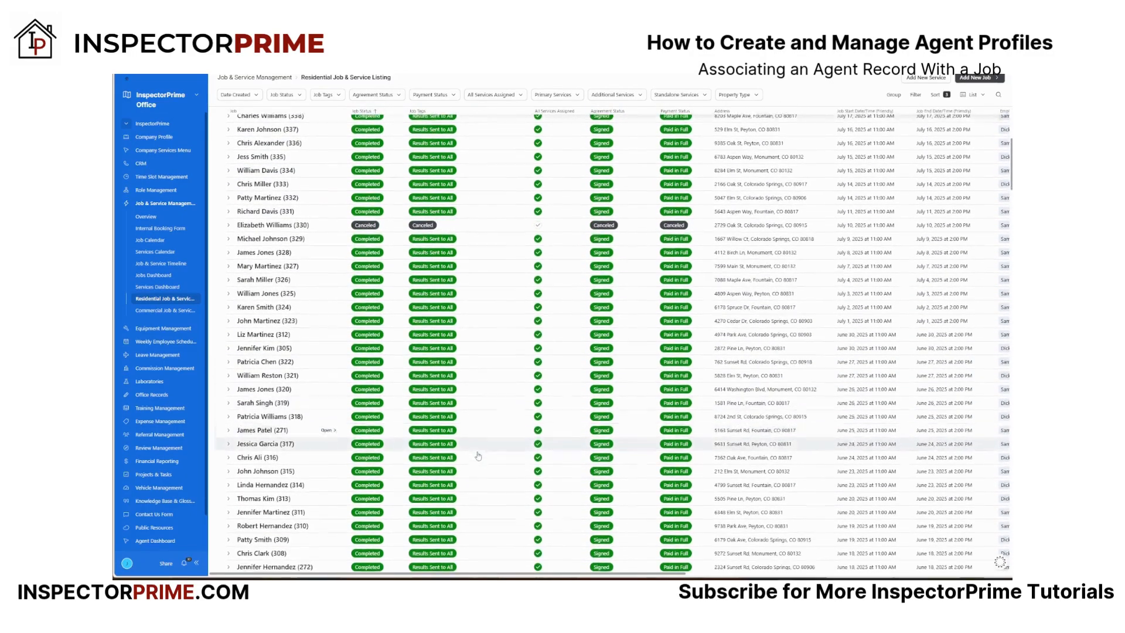
pyautogui.moveTo(469, 574)
pyautogui.mouseDown()
pyautogui.moveTo(507, 577)
pyautogui.moveTo(464, 575)
pyautogui.mouseUp()
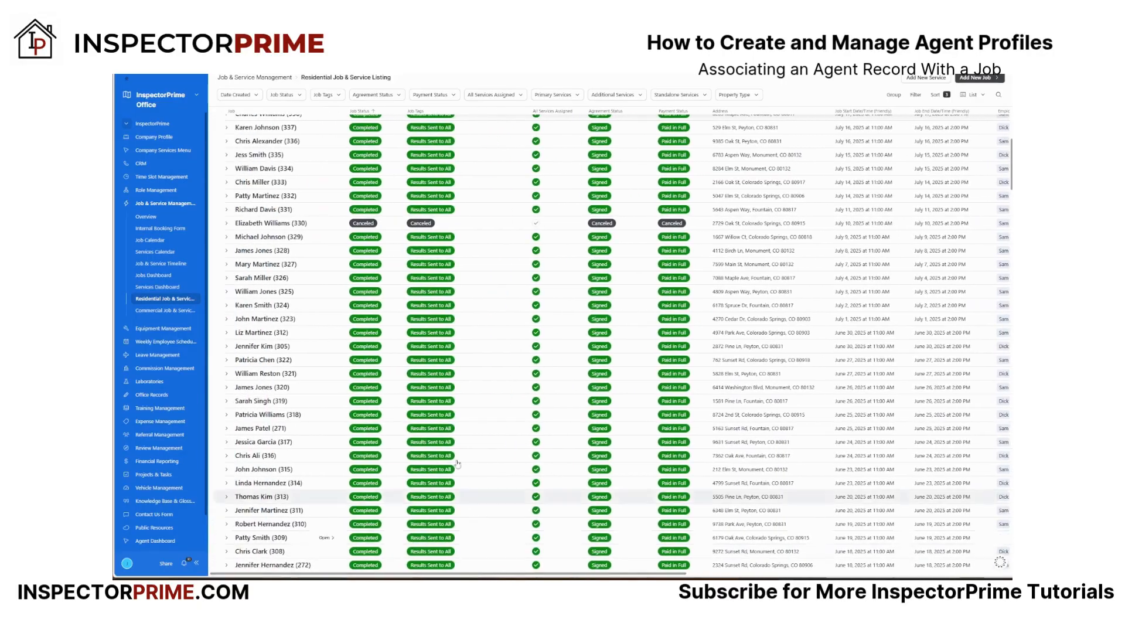
pyautogui.scroll(-8, 458, 452)
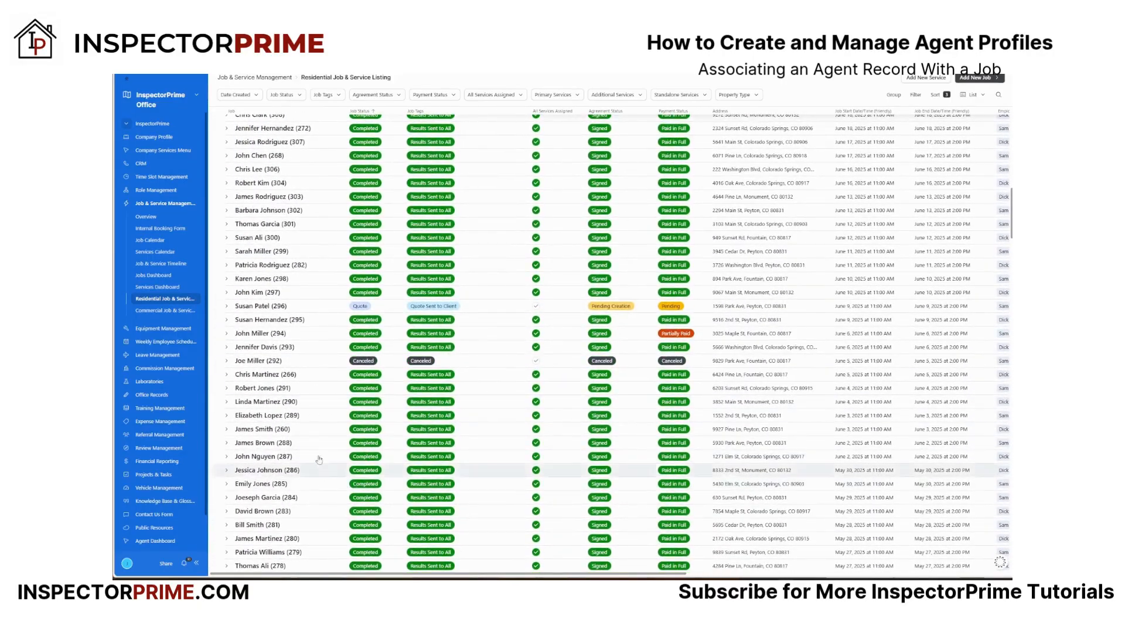
pyautogui.click(324, 403)
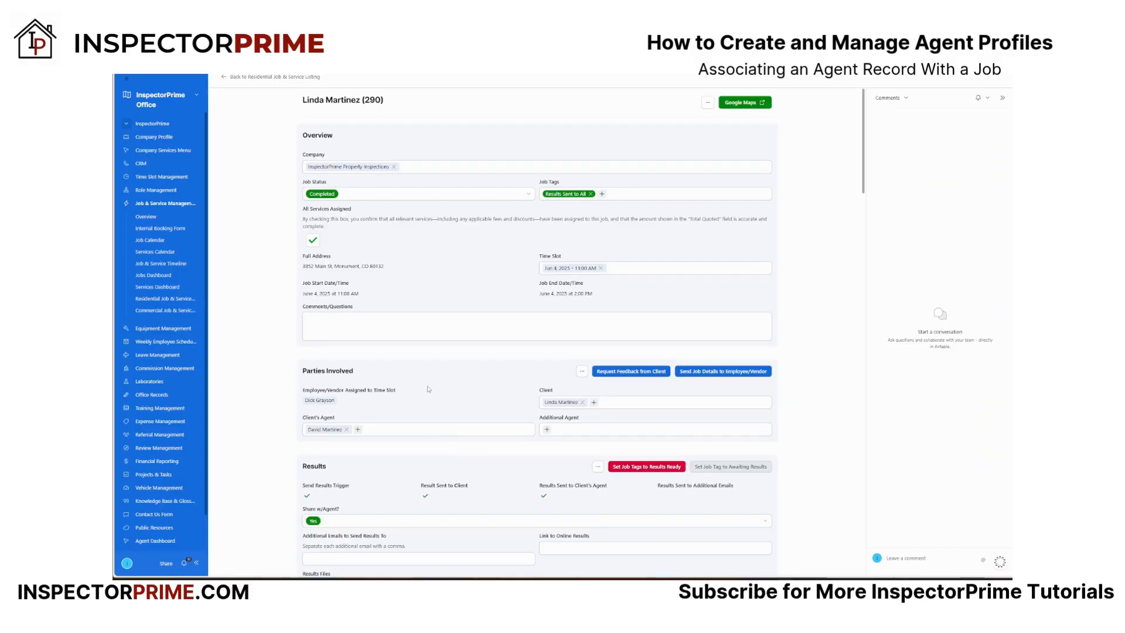
# - Search the existing referral records by the client's agent's name and link the matching agent referral to the job's Referral History
pyautogui.scroll(-2, 432, 375)
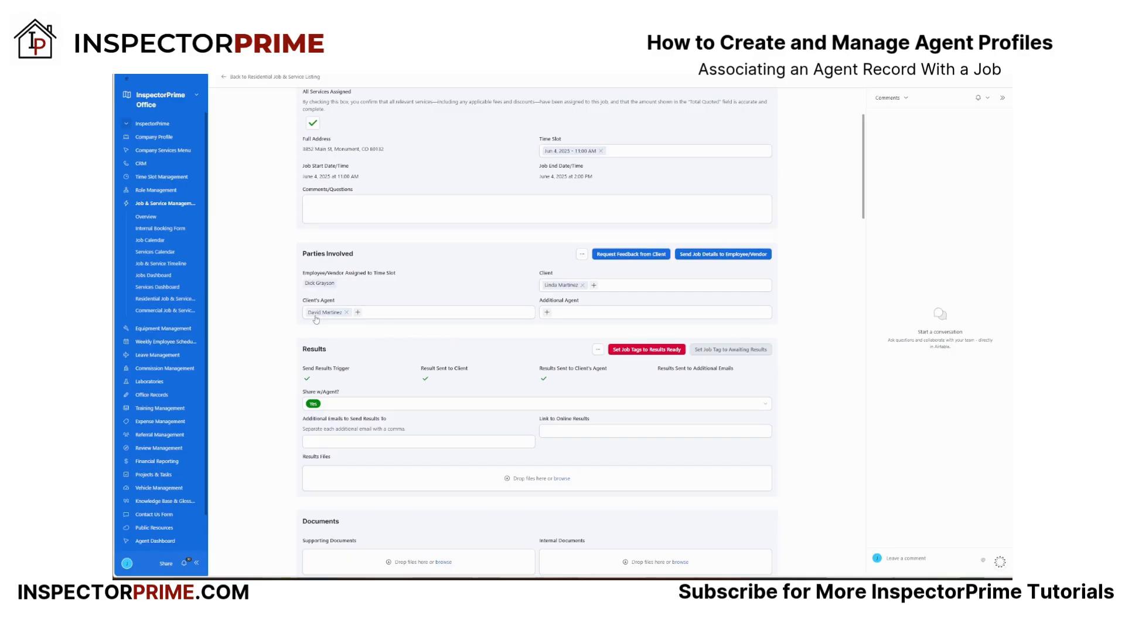
pyautogui.scroll(-9, 403, 388)
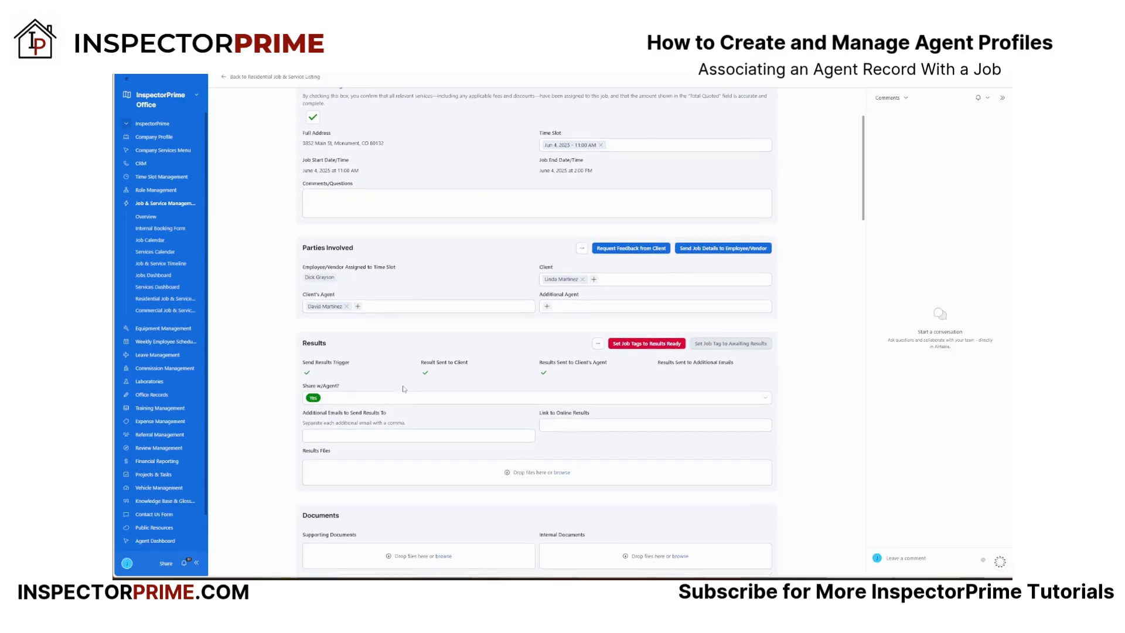
pyautogui.scroll(-10, 431, 410)
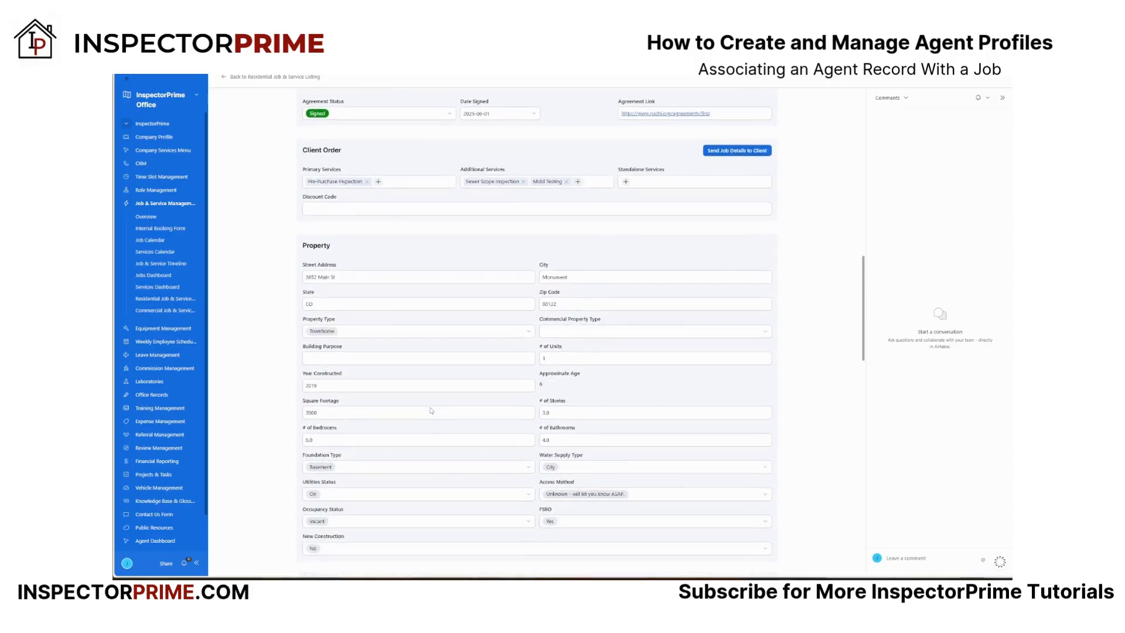
pyautogui.scroll(-8, 432, 409)
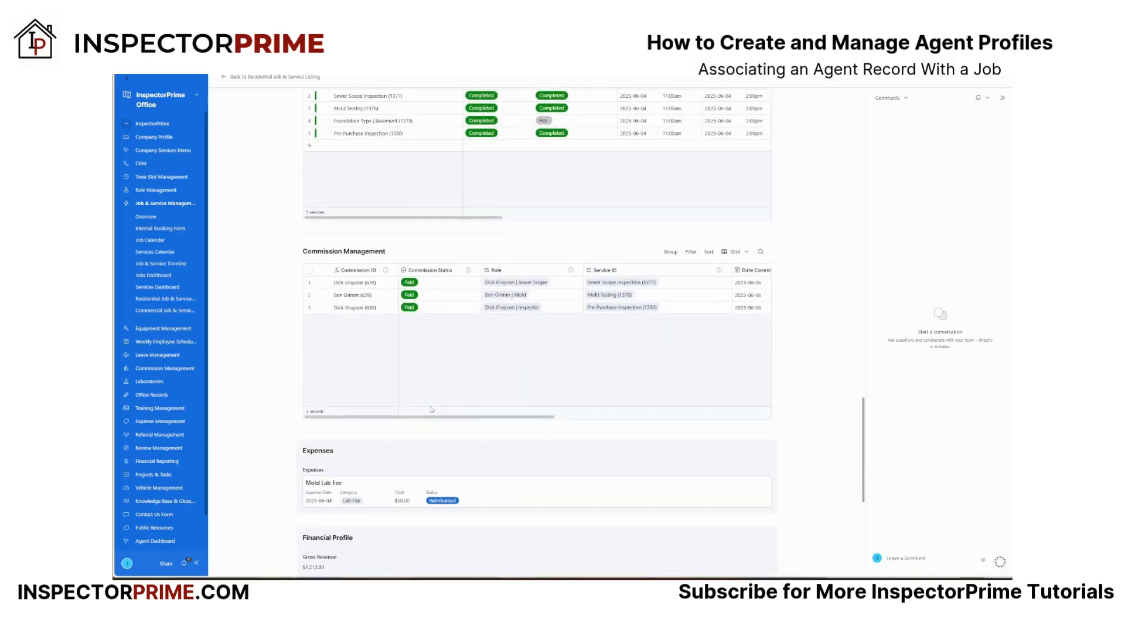
pyautogui.scroll(-2, 433, 408)
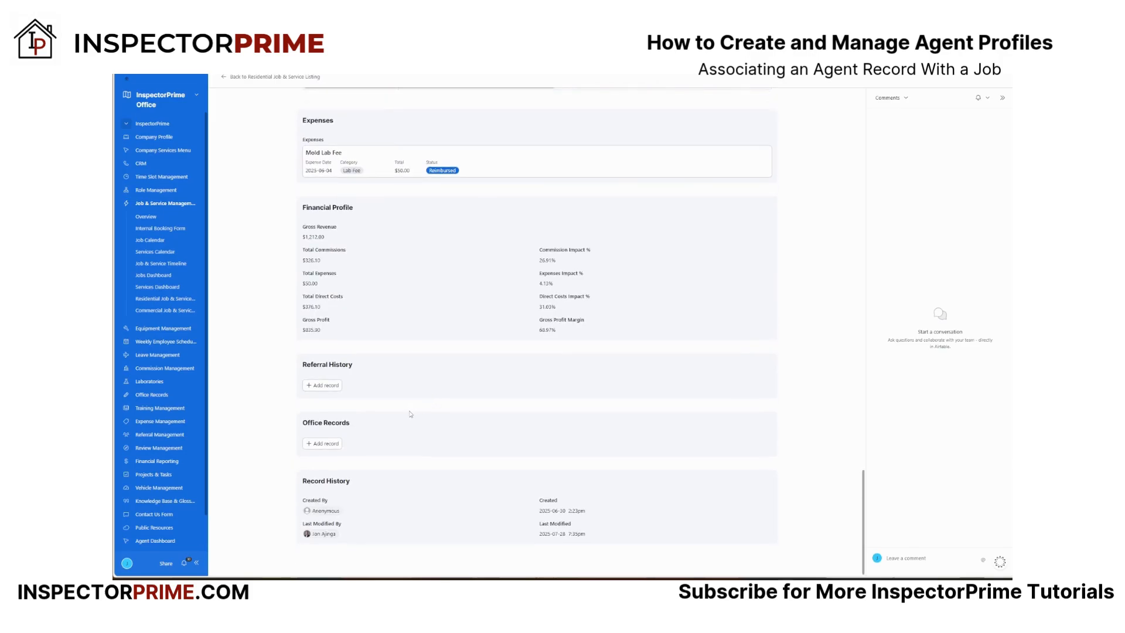
pyautogui.click(323, 385)
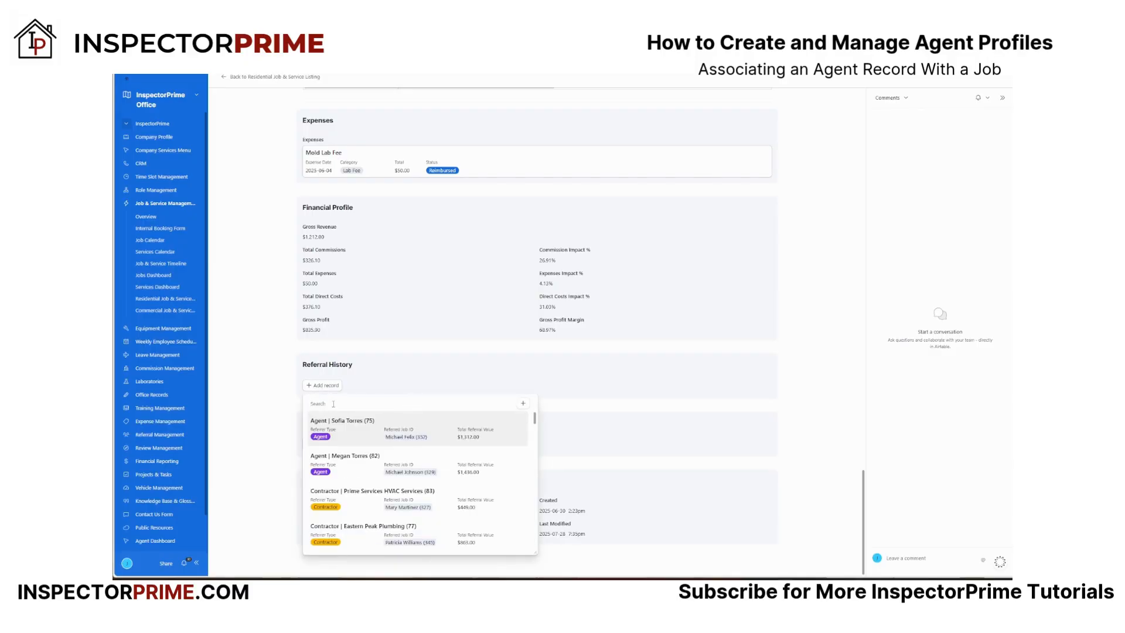
pyautogui.write('Dav')
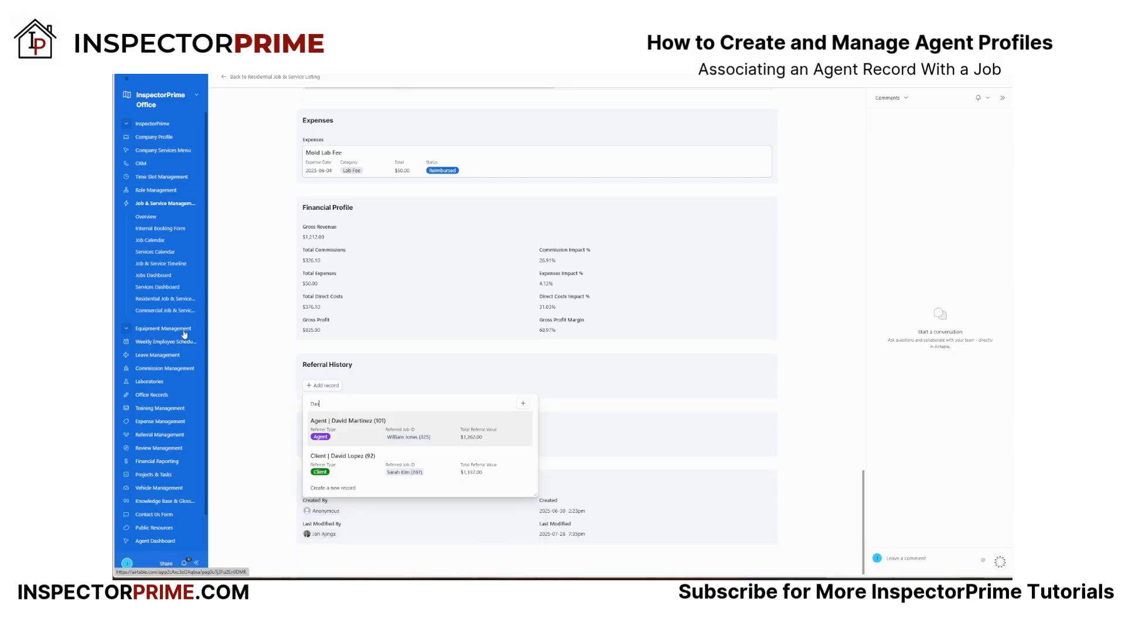
pyautogui.write('id M')
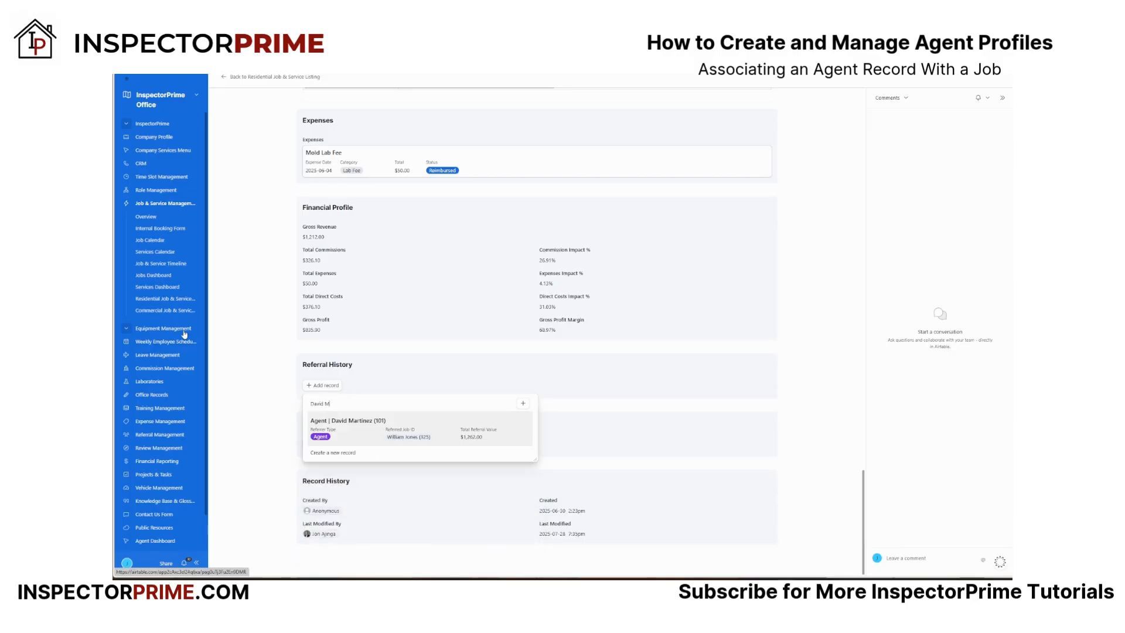
pyautogui.click(359, 434)
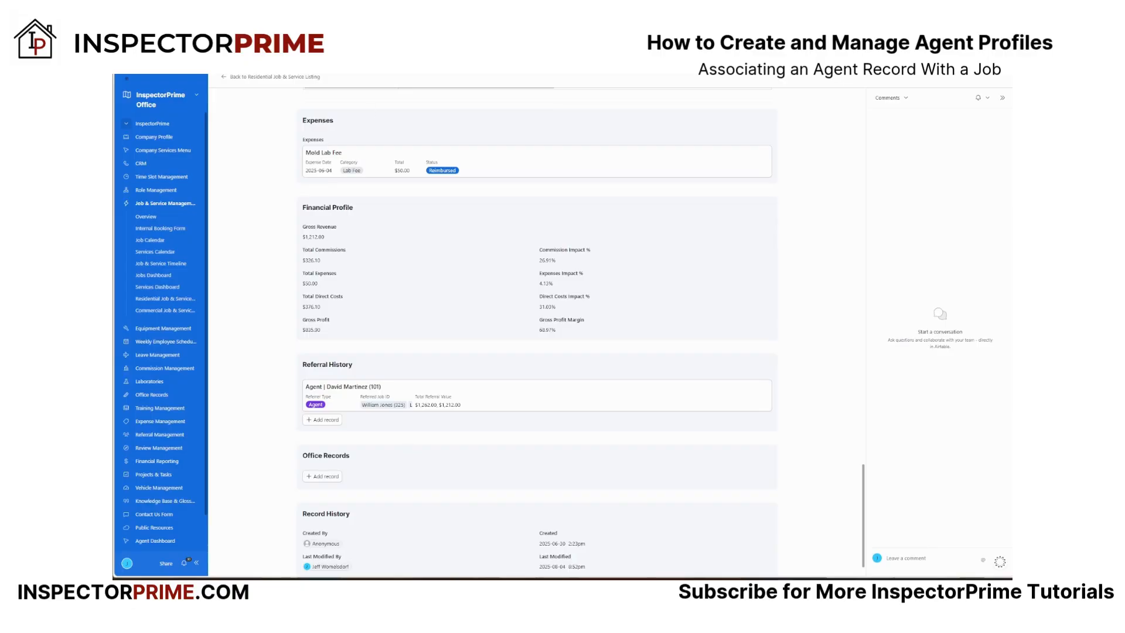
# - Browse the agents selectable as the job's Client's Agent, and inspect the Add an Agent form without submitting it
pyautogui.scroll(5, 460, 438)
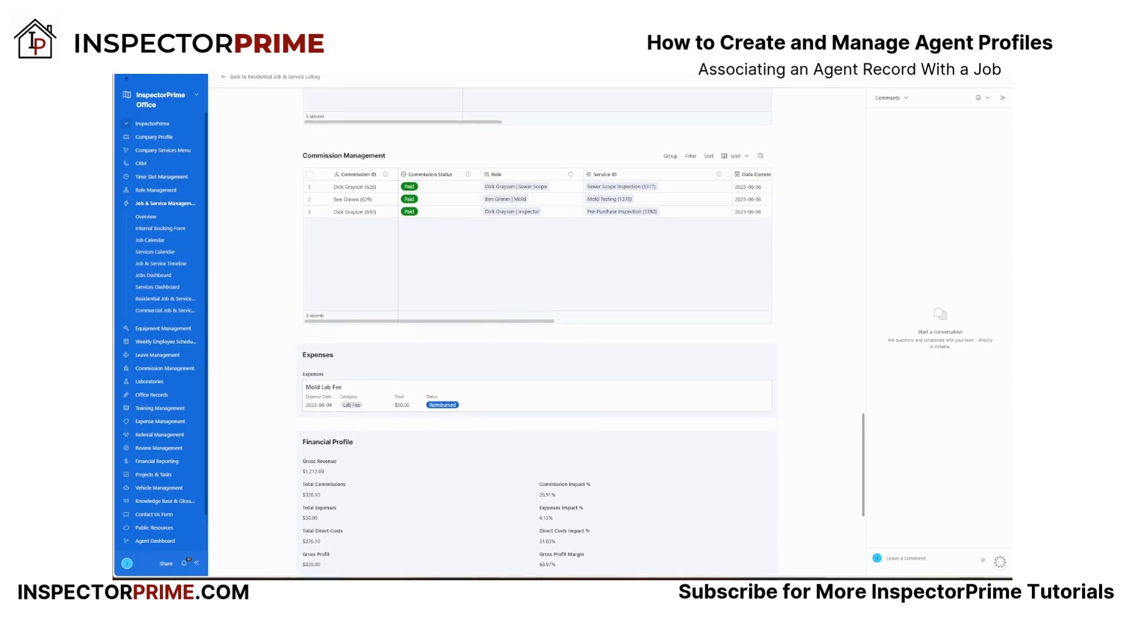
pyautogui.scroll(8, 641, 466)
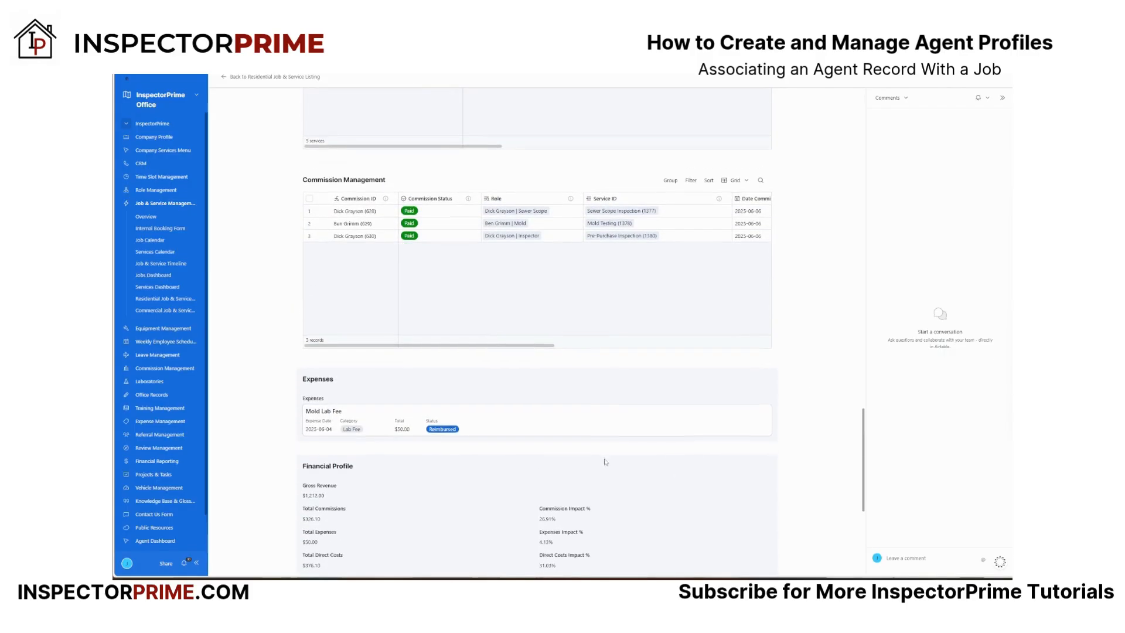
pyautogui.scroll(9, 605, 450)
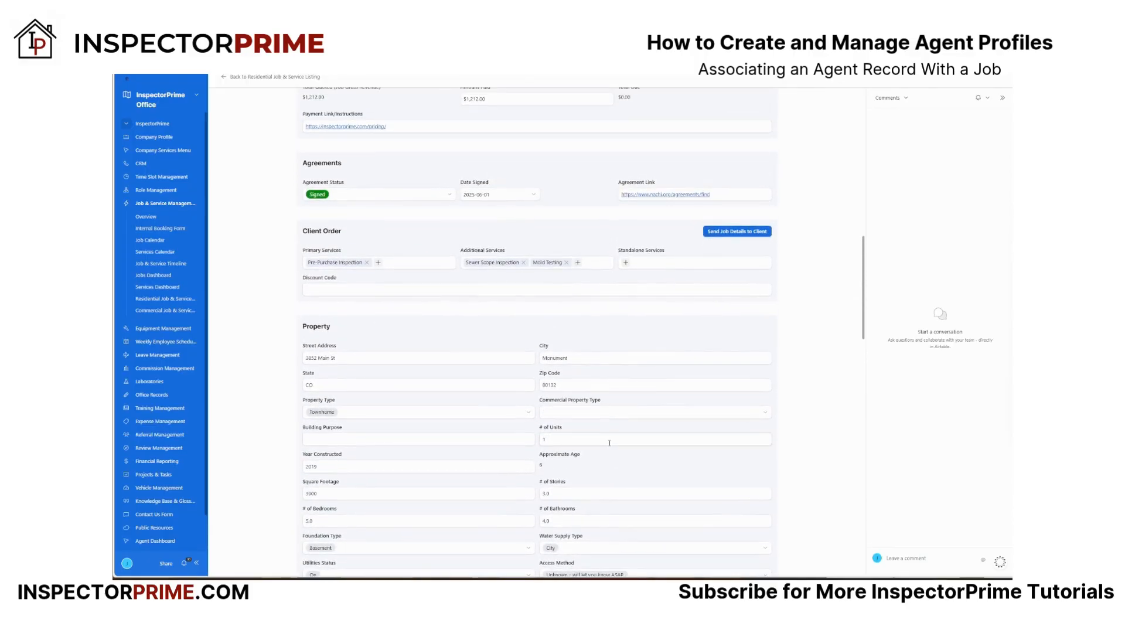
pyautogui.scroll(9, 611, 442)
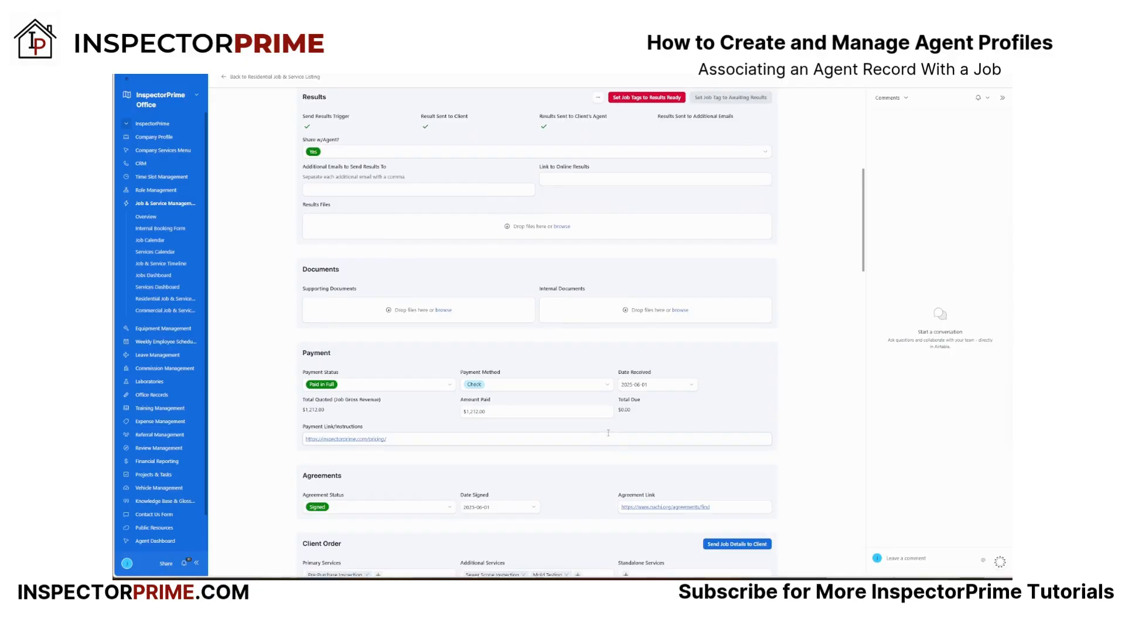
pyautogui.scroll(2, 588, 433)
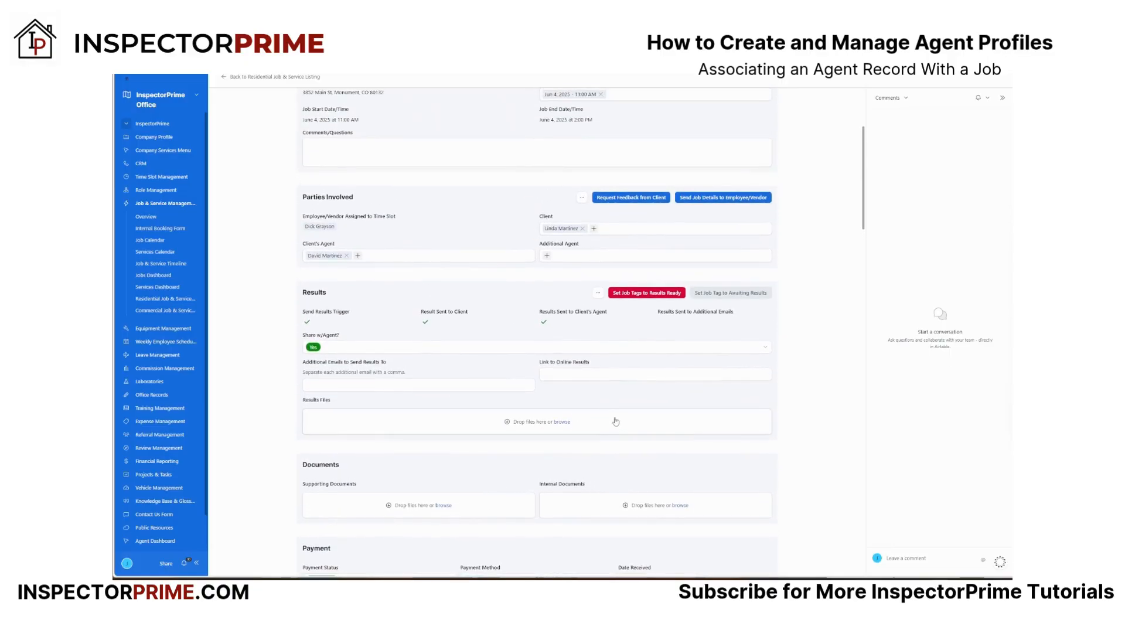
pyautogui.click(358, 256)
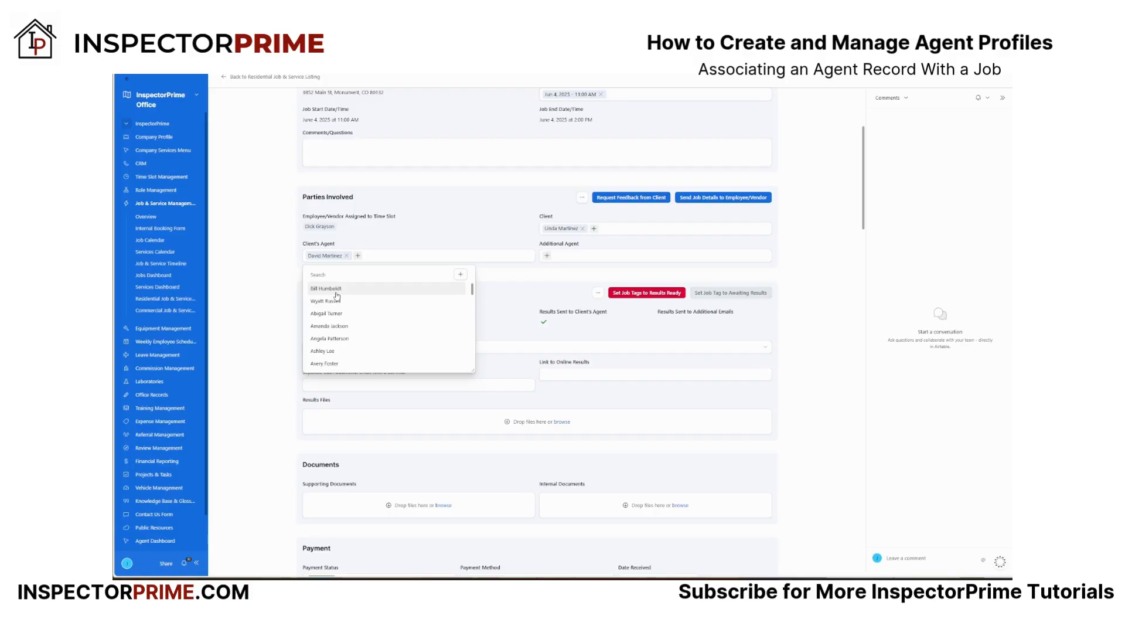
pyautogui.scroll(-10, 337, 296)
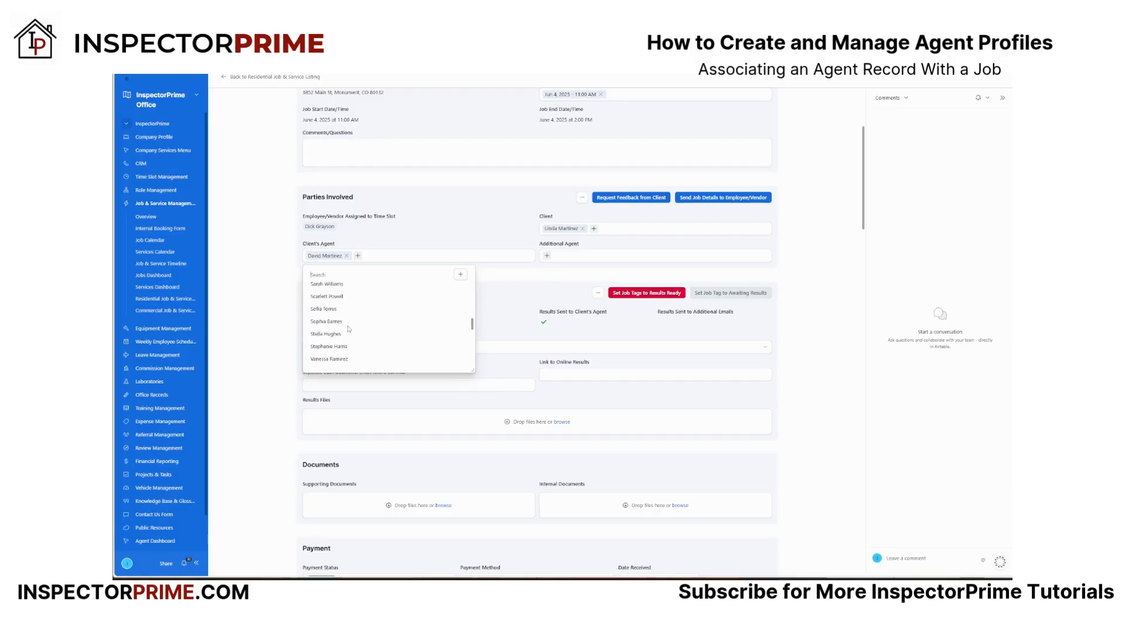
pyautogui.scroll(-10, 349, 330)
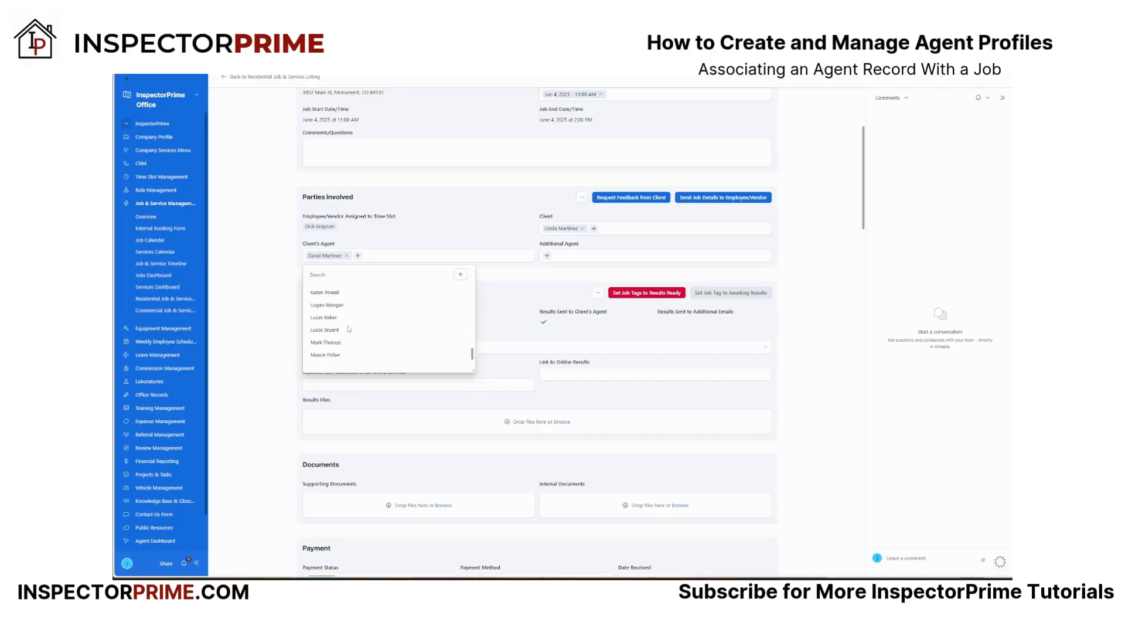
pyautogui.scroll(5, 348, 329)
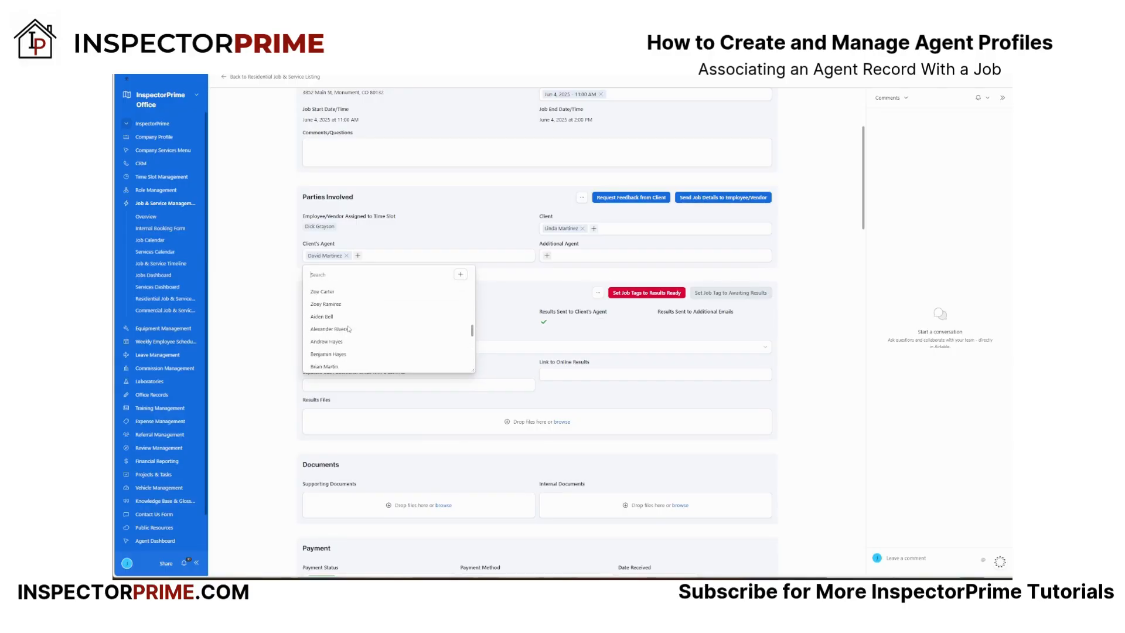
pyautogui.scroll(10, 349, 330)
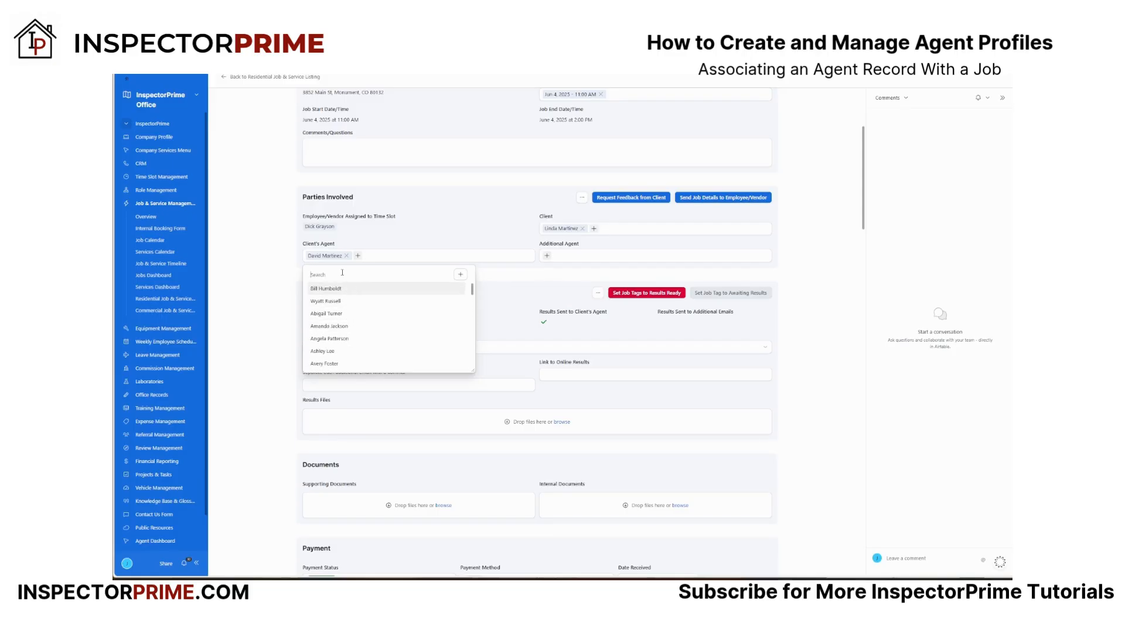
pyautogui.click(462, 276)
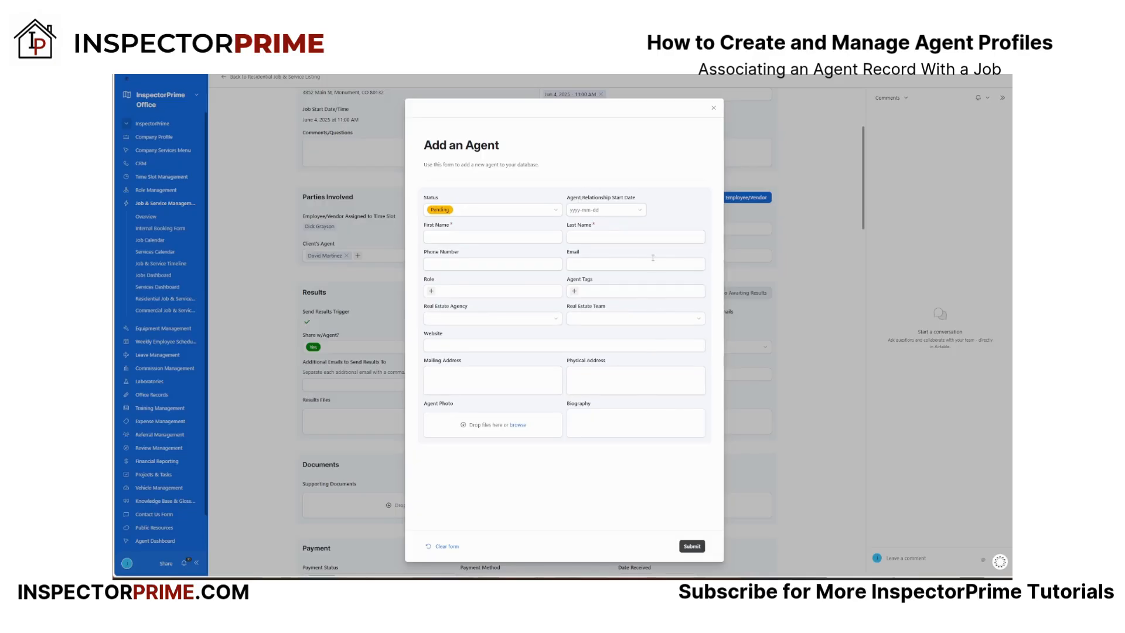
pyautogui.click(713, 110)
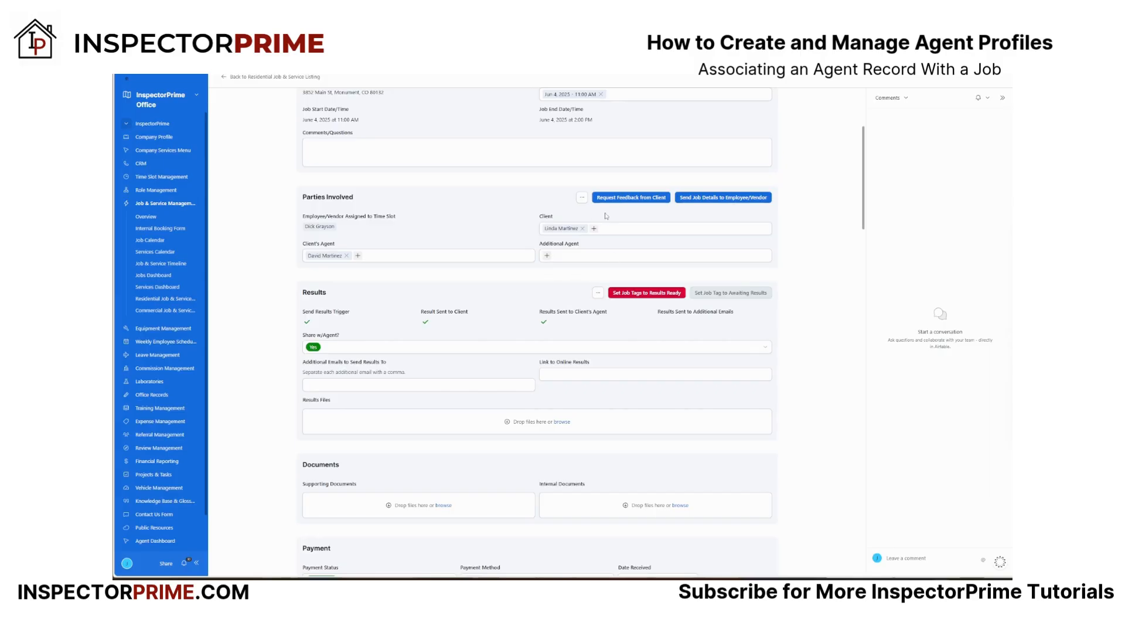
# - Check the additional feedback request action available for the job's Parties Involved section without running it
pyautogui.click(582, 199)
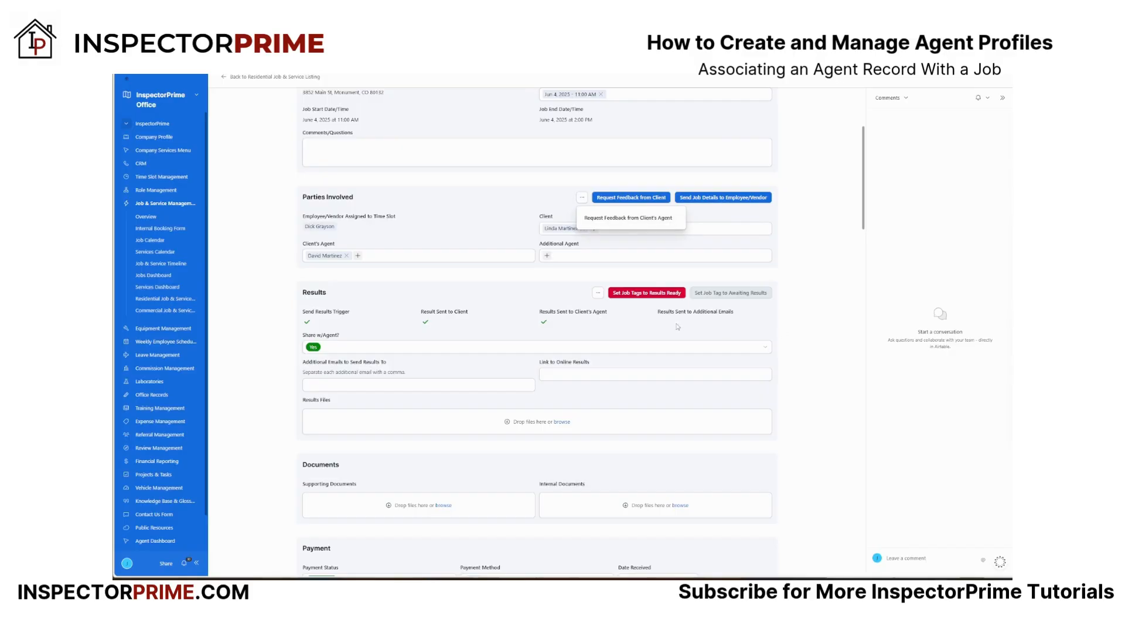
pyautogui.click(535, 204)
pyautogui.scroll(3, 508, 374)
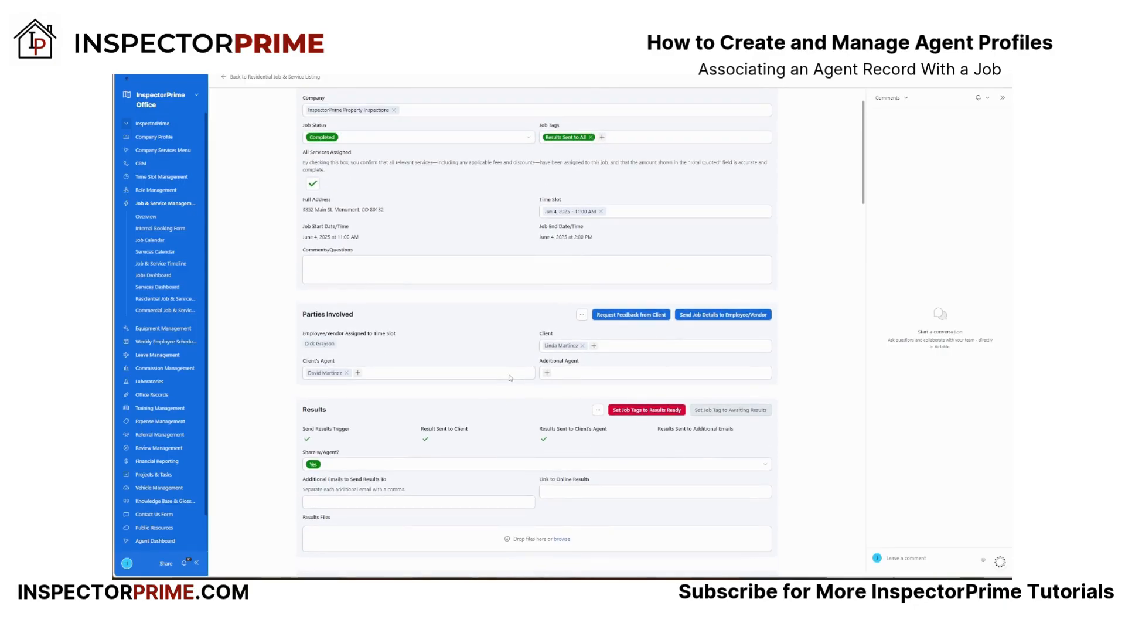
# - Leave the job record and return to the Agent Directory in the CRM
pyautogui.scroll(1, 508, 378)
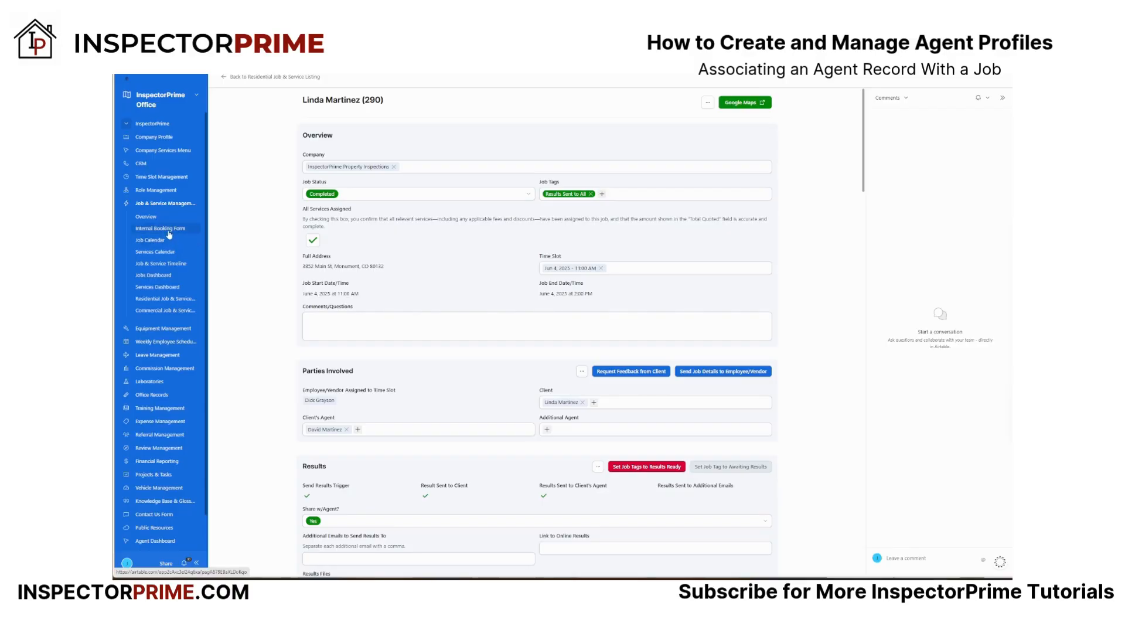
pyautogui.click(141, 163)
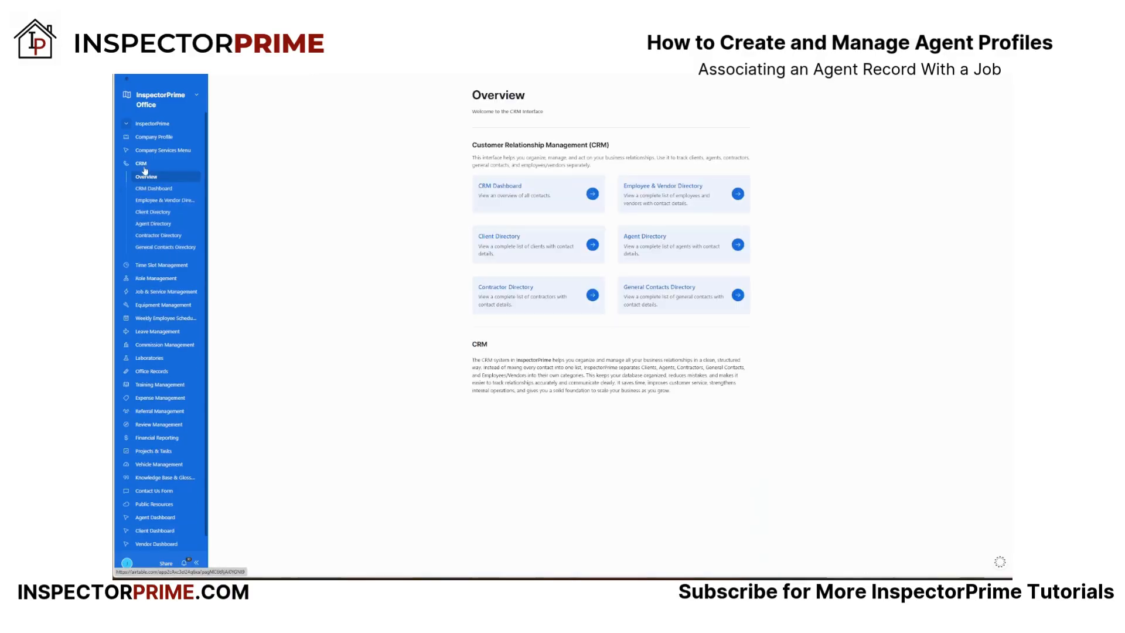
pyautogui.click(157, 224)
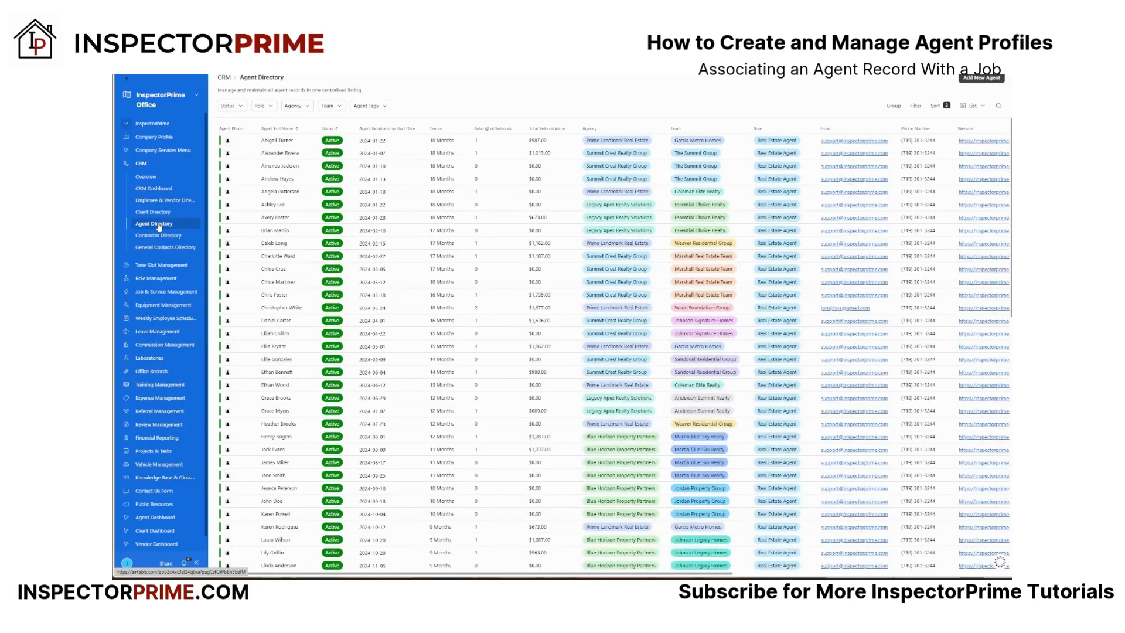